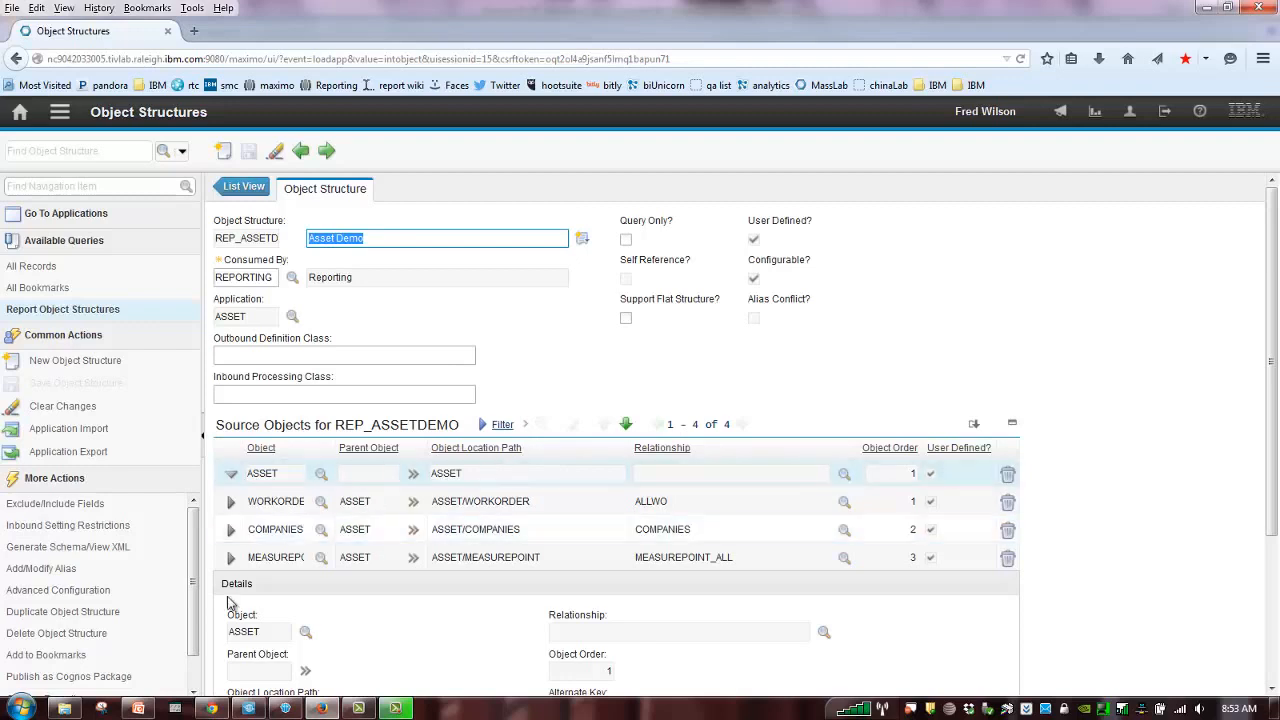
Publish the Asset Demo object structure as a Cognos package and open Cognos Reporting
click(112, 680)
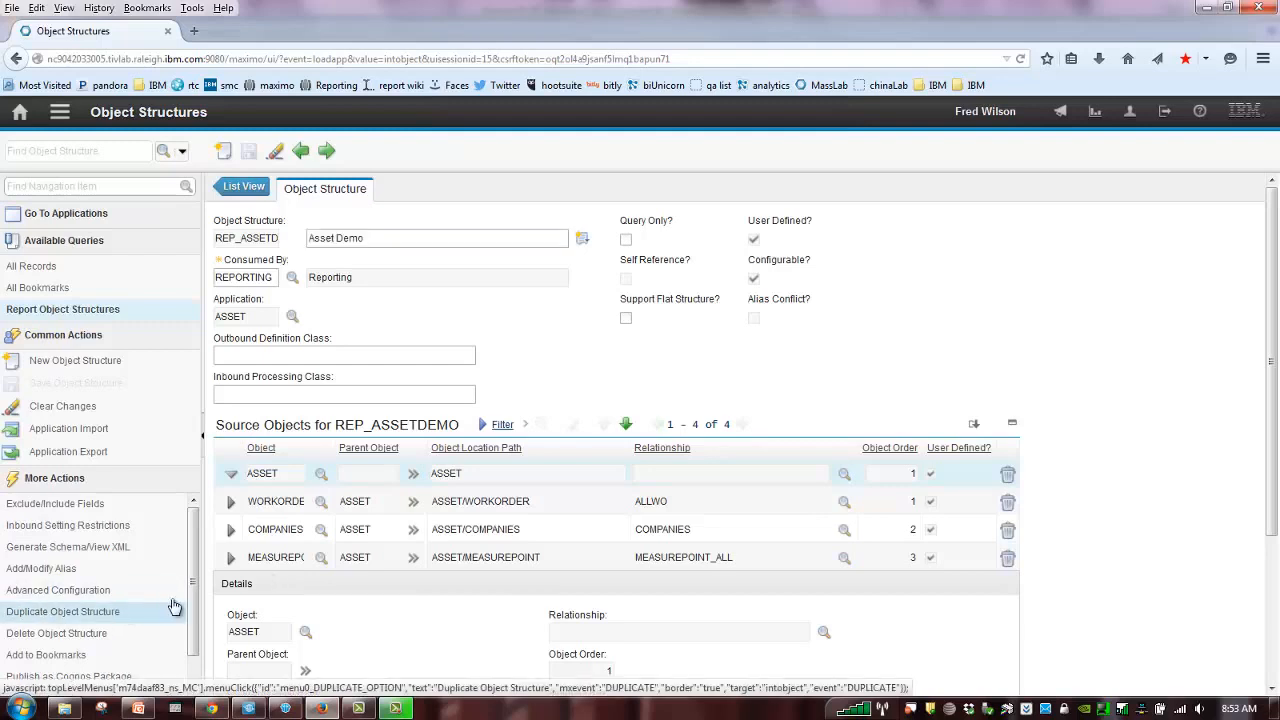
scroll(196, 614, down, 1)
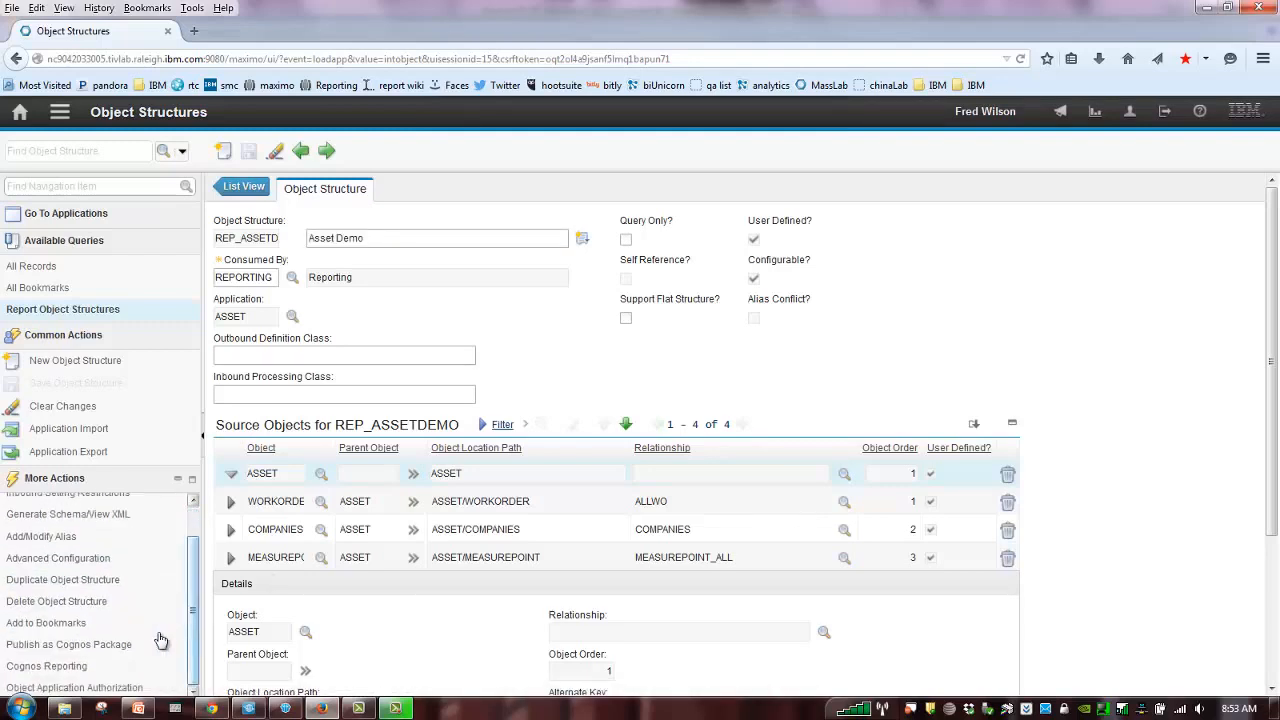
click(40, 668)
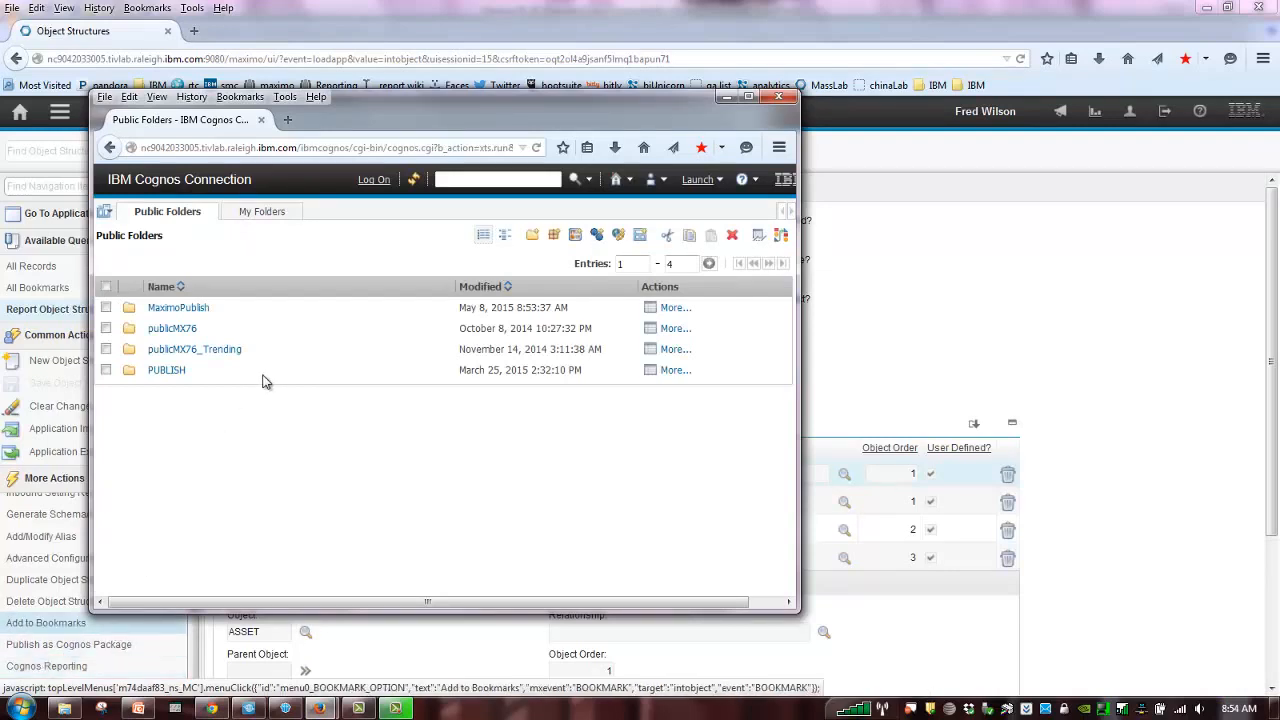
Open the Asset Demo package in the MaximoPublish public folder and maximize the Cognos Connection window
click(179, 307)
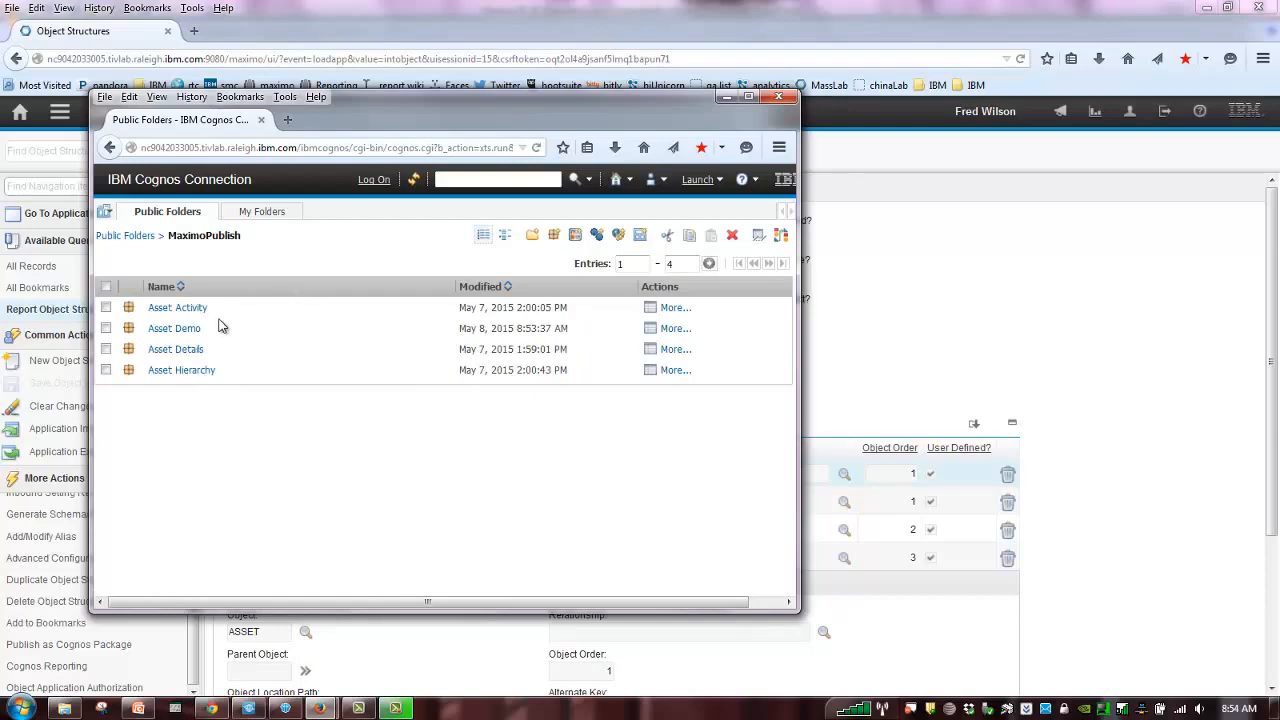
drag(420, 96, 412, 266)
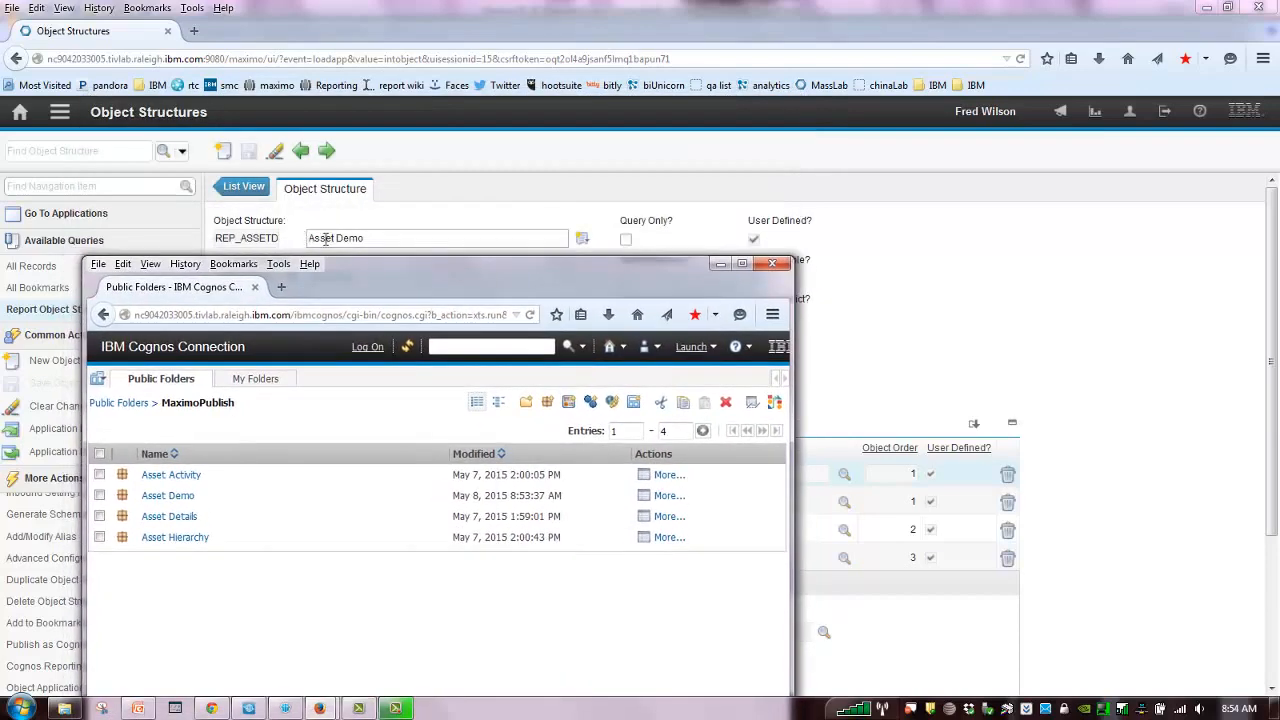
click(181, 499)
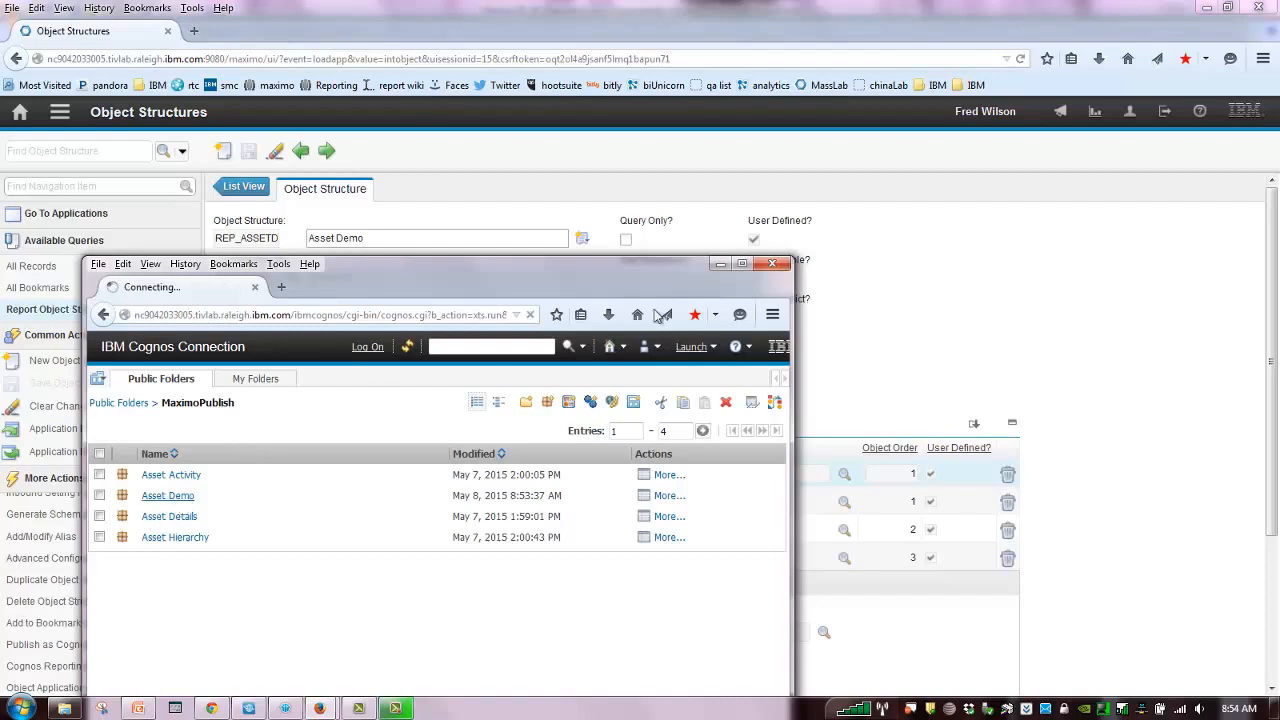
click(741, 263)
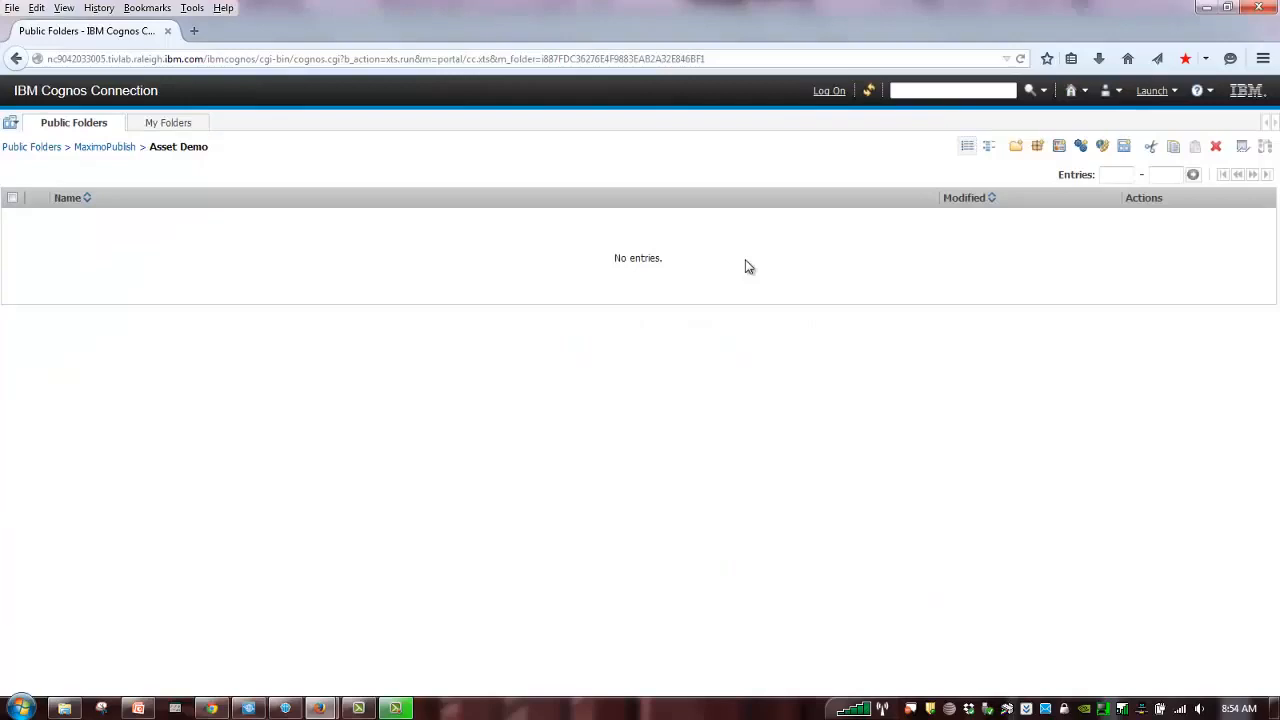
Launch Cognos Workspace Advanced and create a new List report based on the Asset Demo package
click(1176, 91)
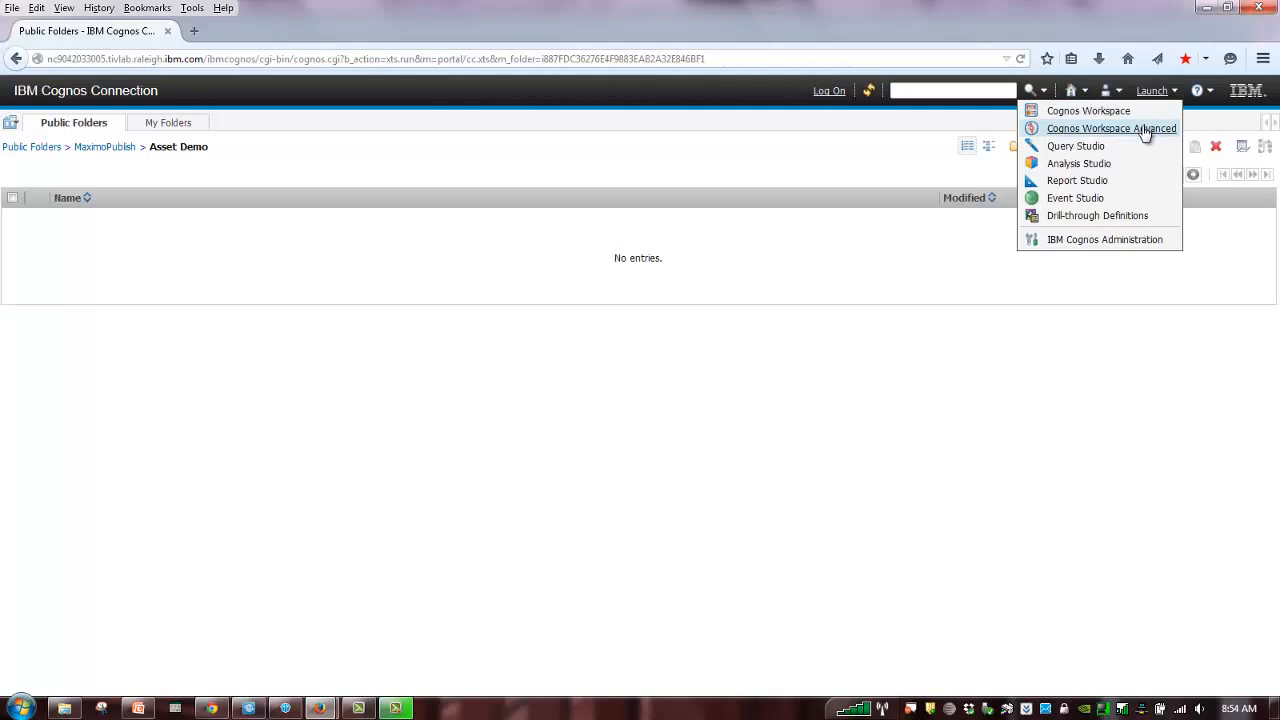
click(1145, 129)
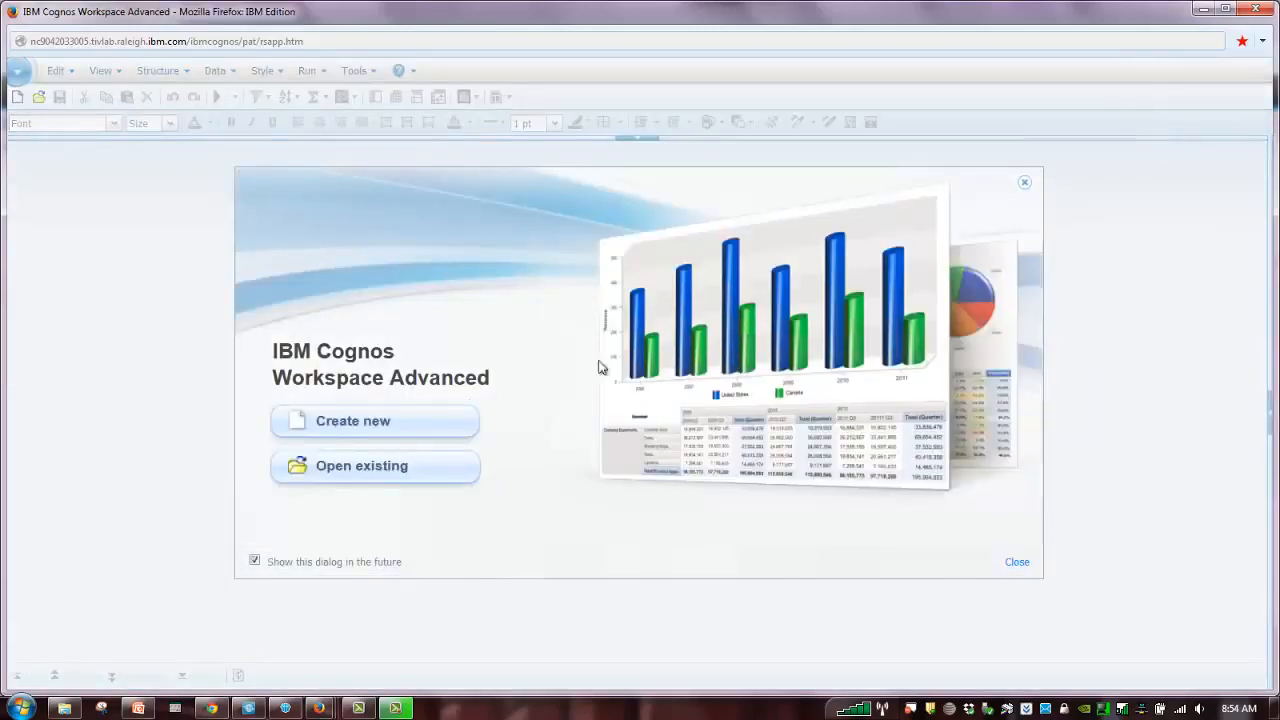
click(384, 425)
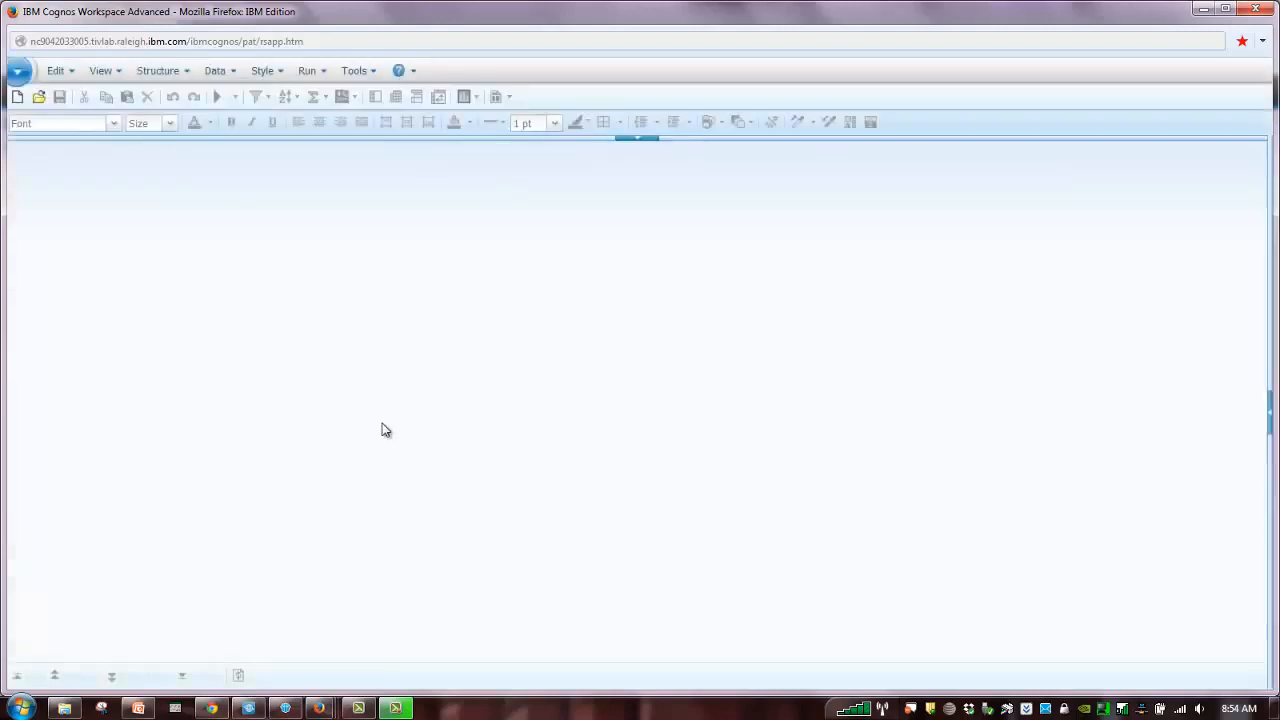
click(544, 341)
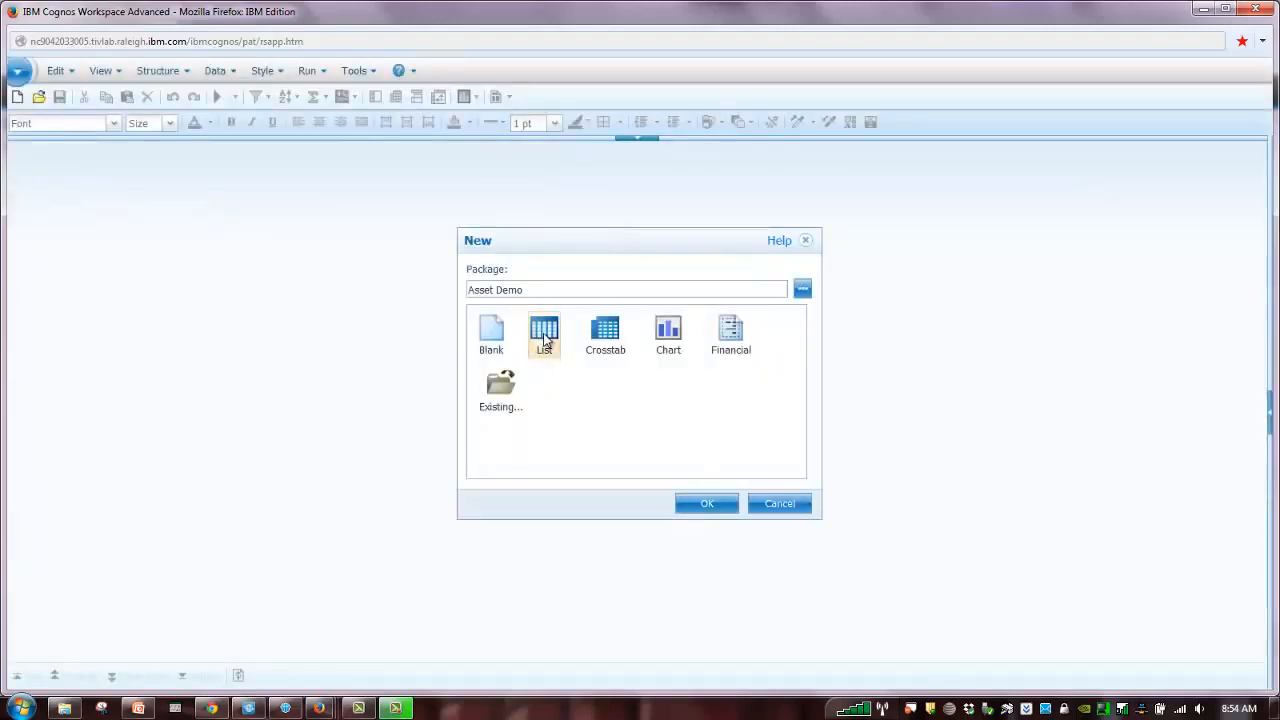
click(688, 505)
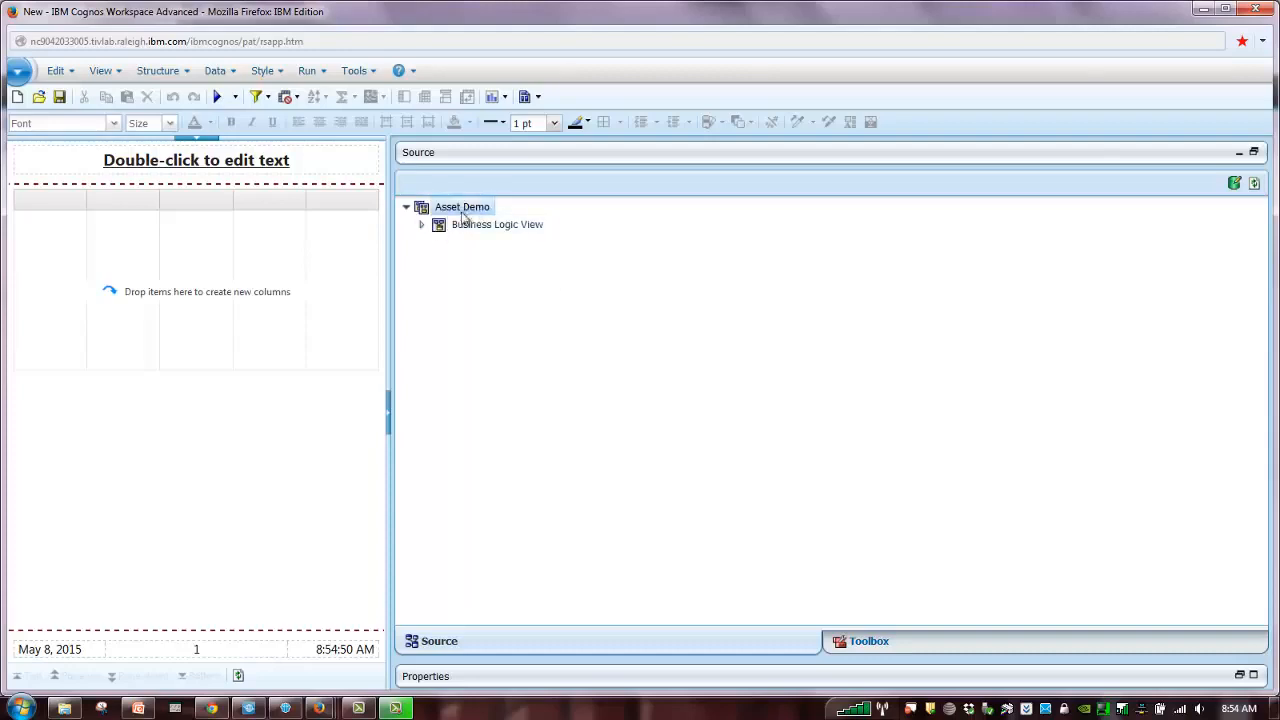
Expand the package's Business Logic View and compare its query subjects with the source objects in the Object Structures window
click(422, 225)
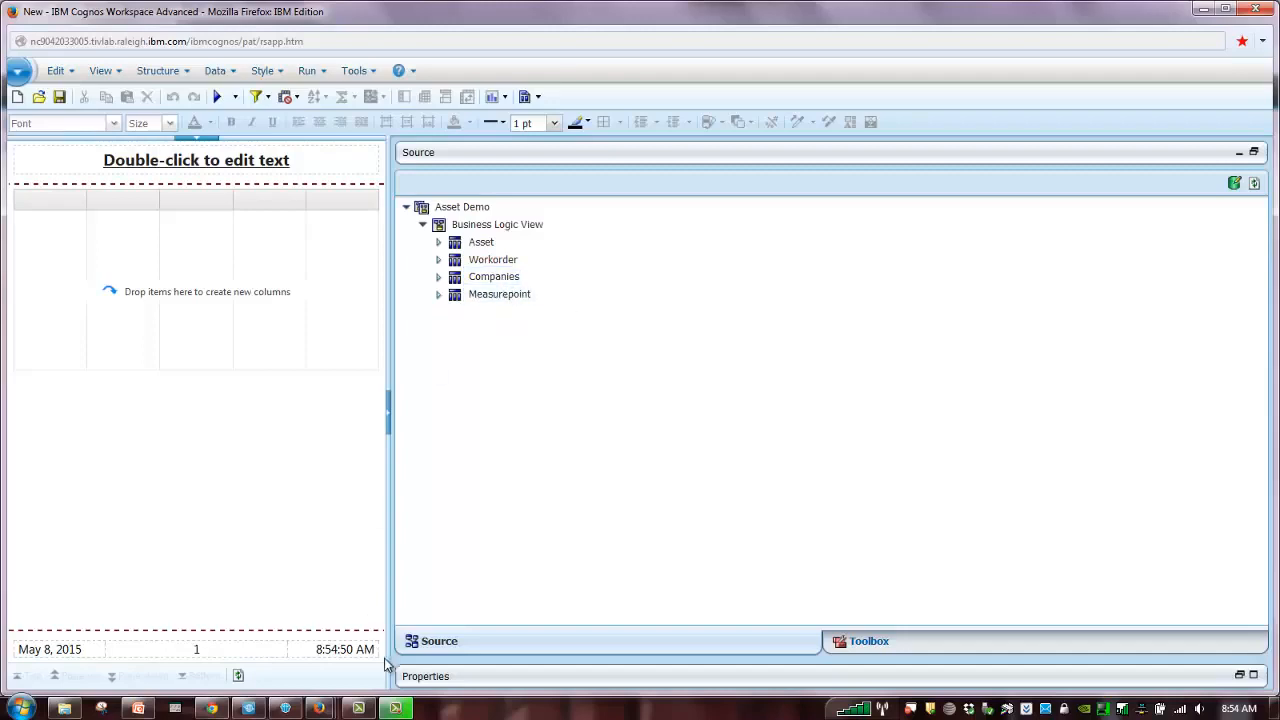
mouse_move(318, 708)
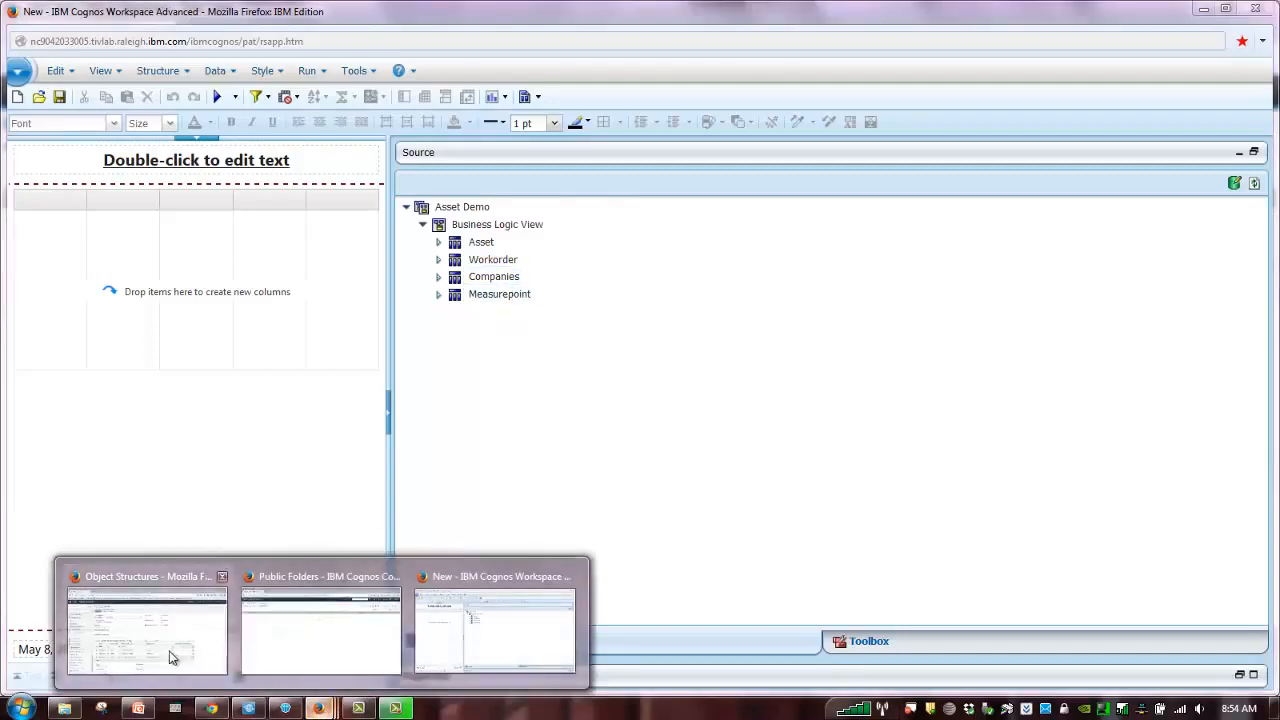
click(170, 657)
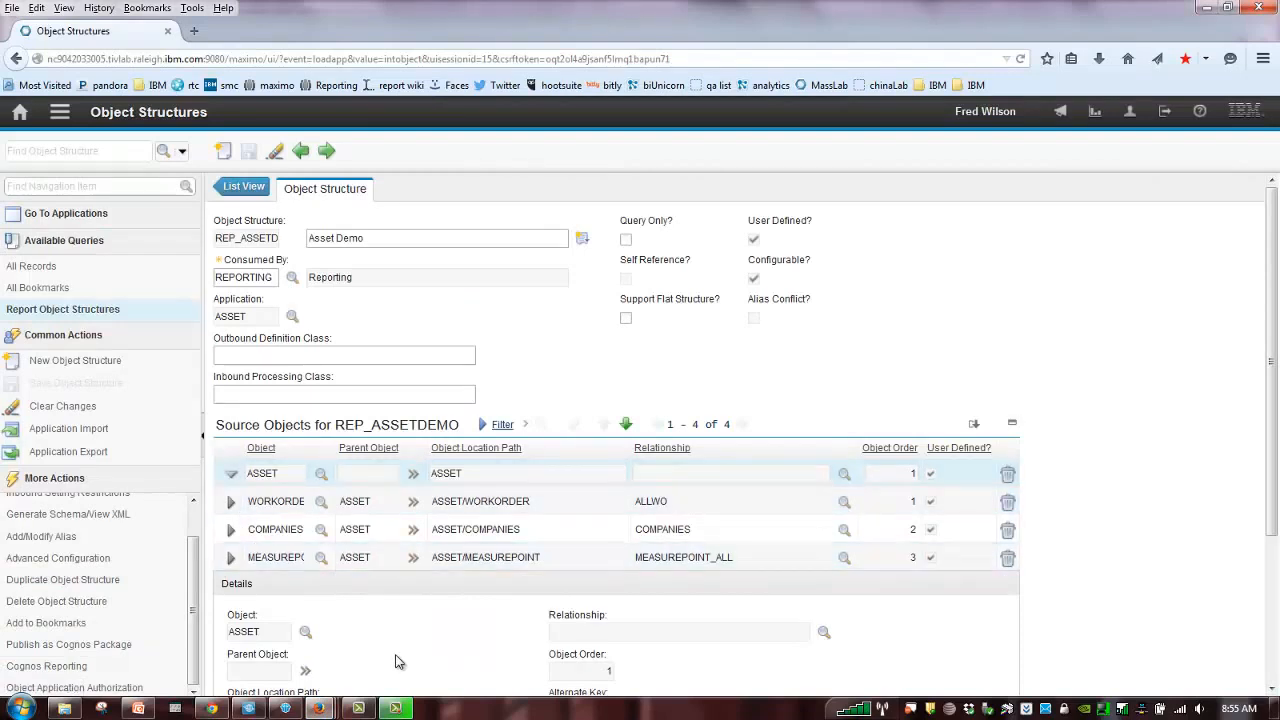
mouse_move(318, 708)
click(453, 640)
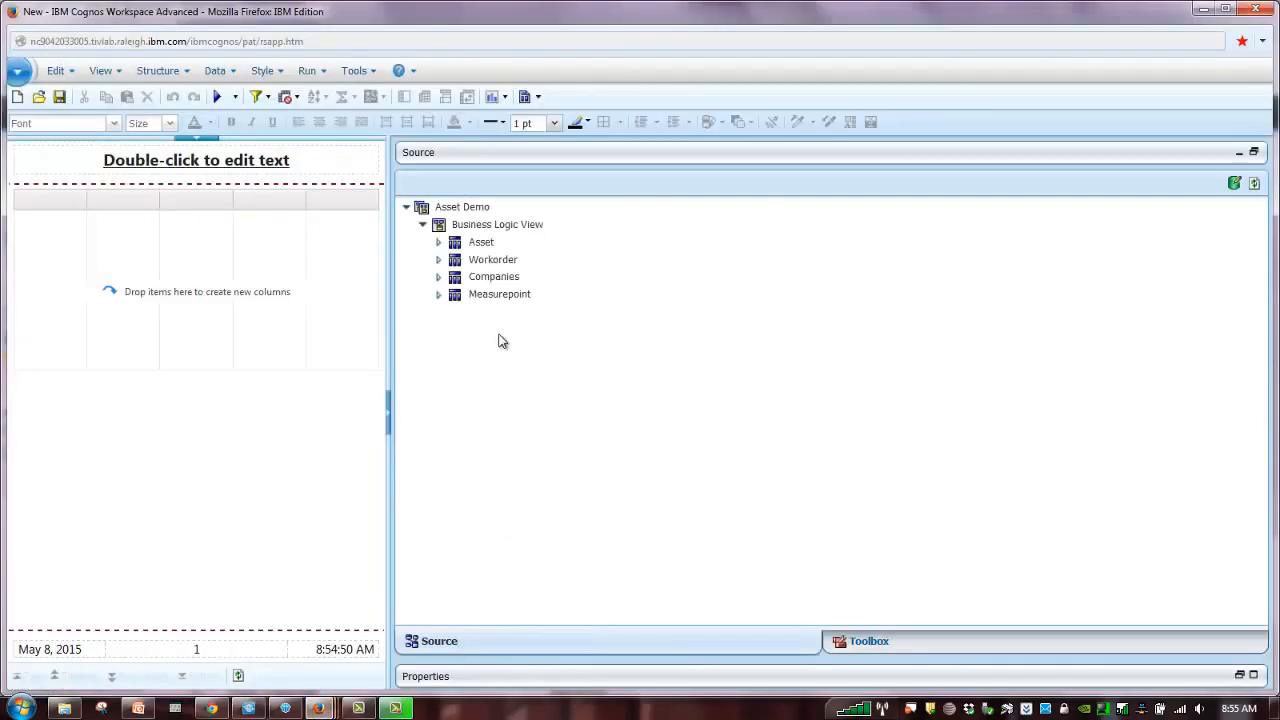
Examine the fields available under the Asset and Workorder query subjects, collapsing each one after viewing
click(439, 245)
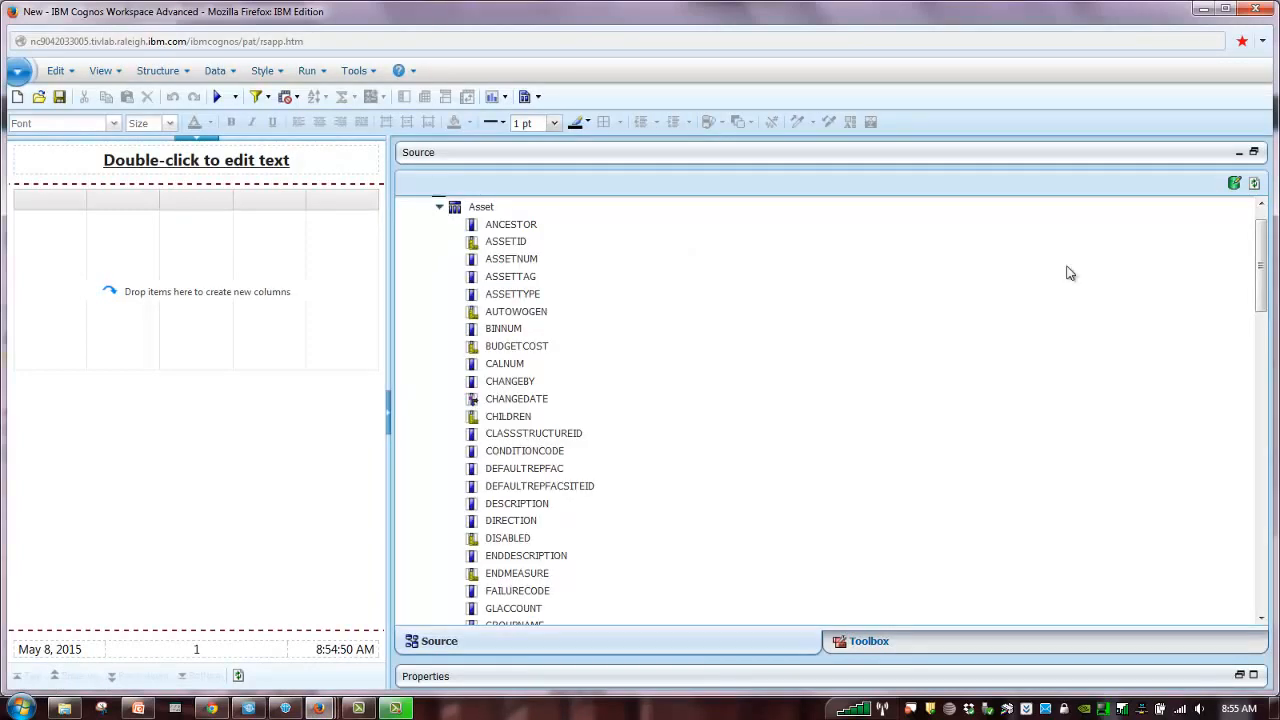
drag(1264, 245, 1248, 218)
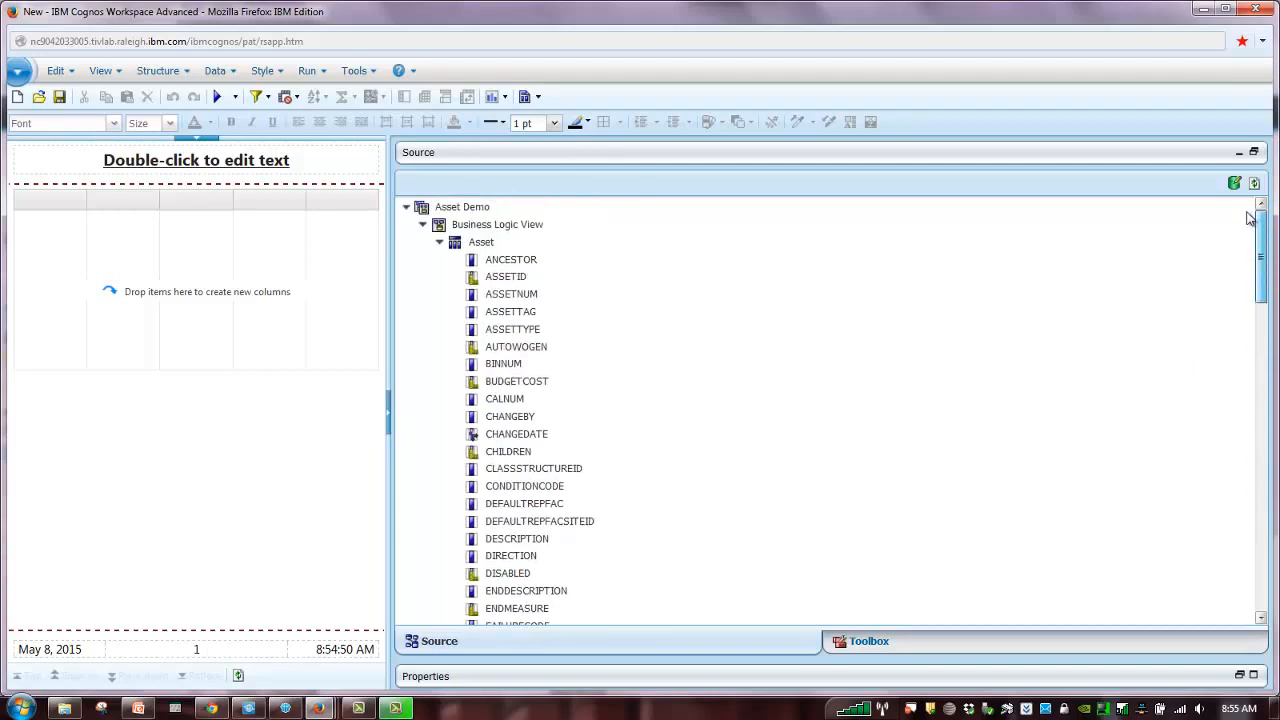
click(439, 242)
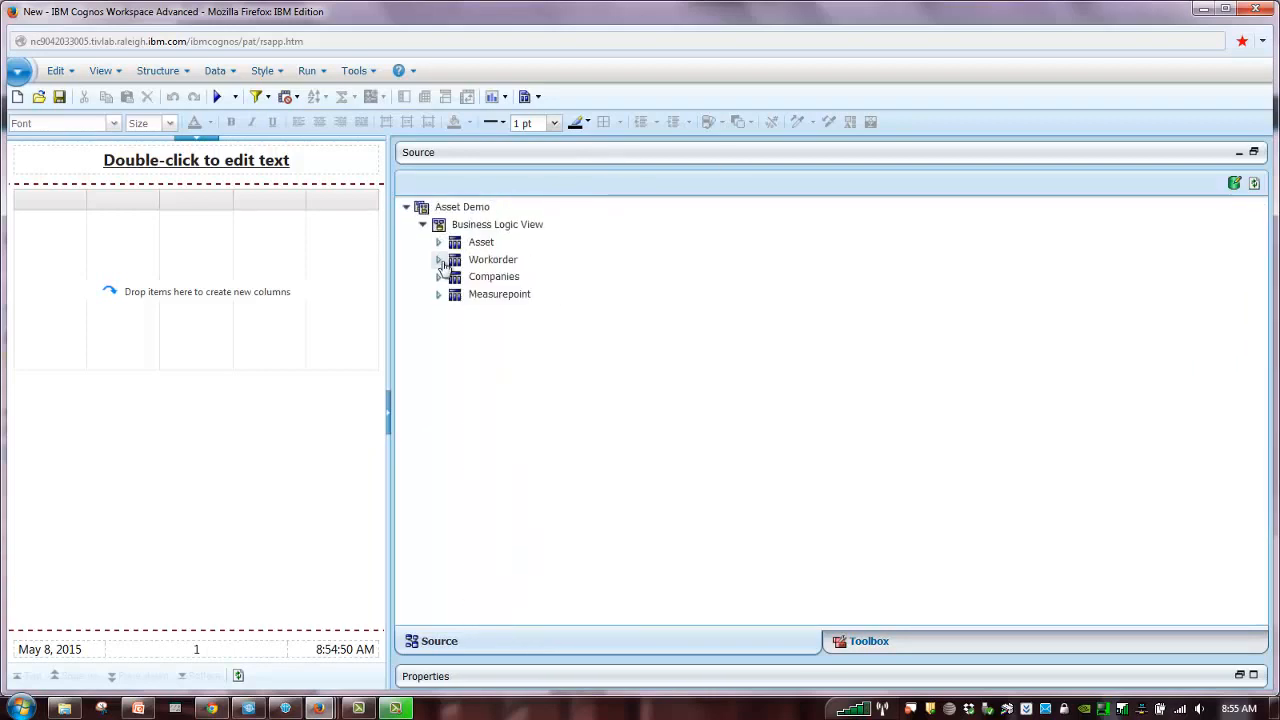
click(439, 260)
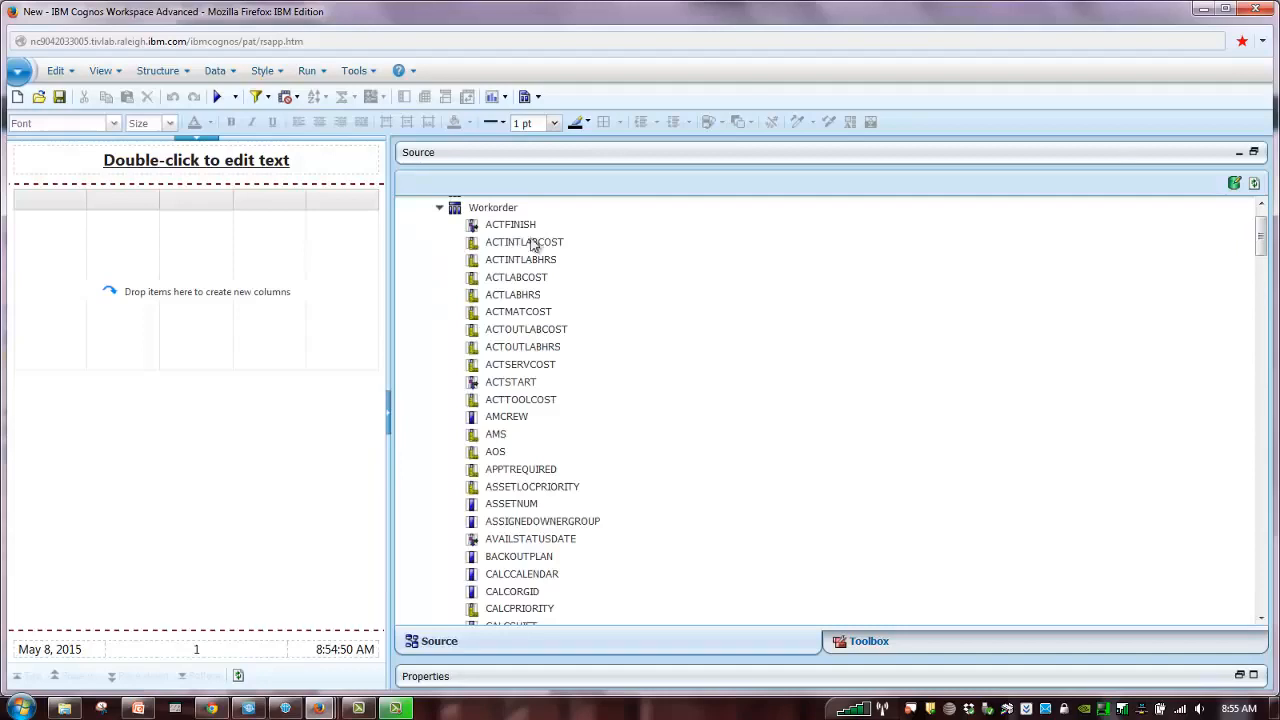
click(439, 208)
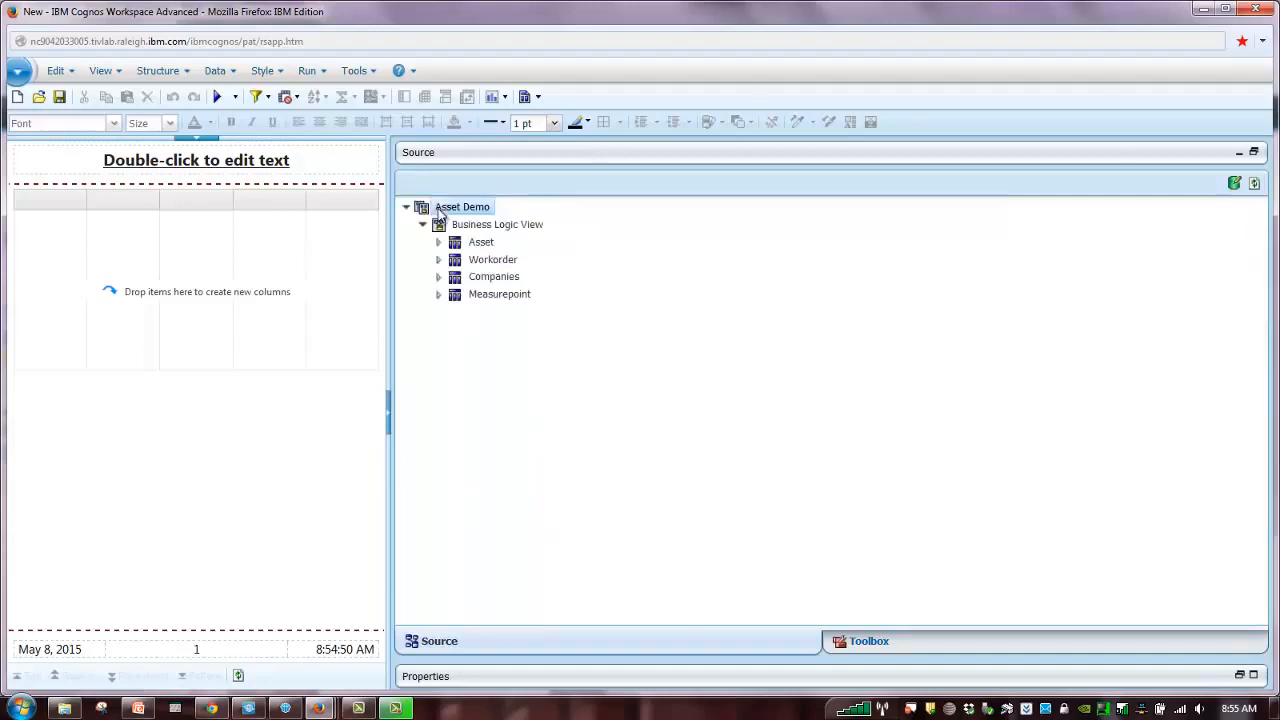
Add the Asset fields ASSETNUM, DESCRIPTION and FAILURECODE as columns to the list, in that order, and collapse Asset
click(438, 242)
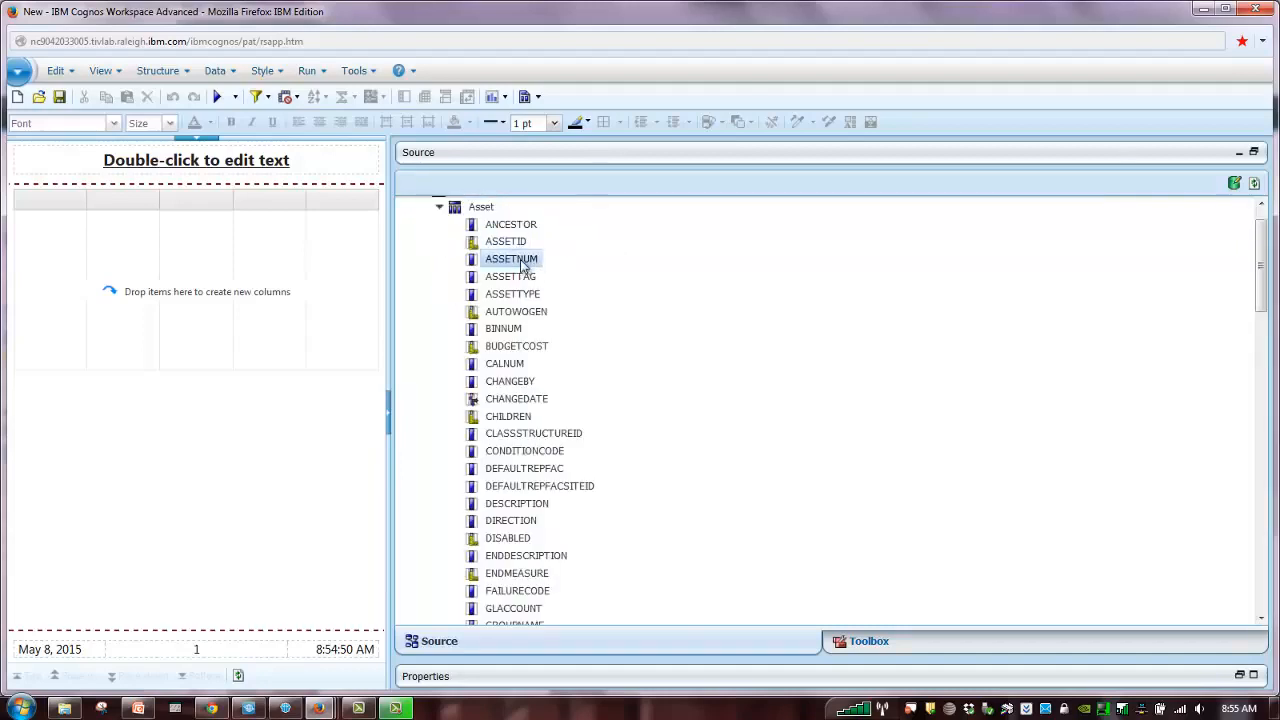
drag(522, 265, 16, 252)
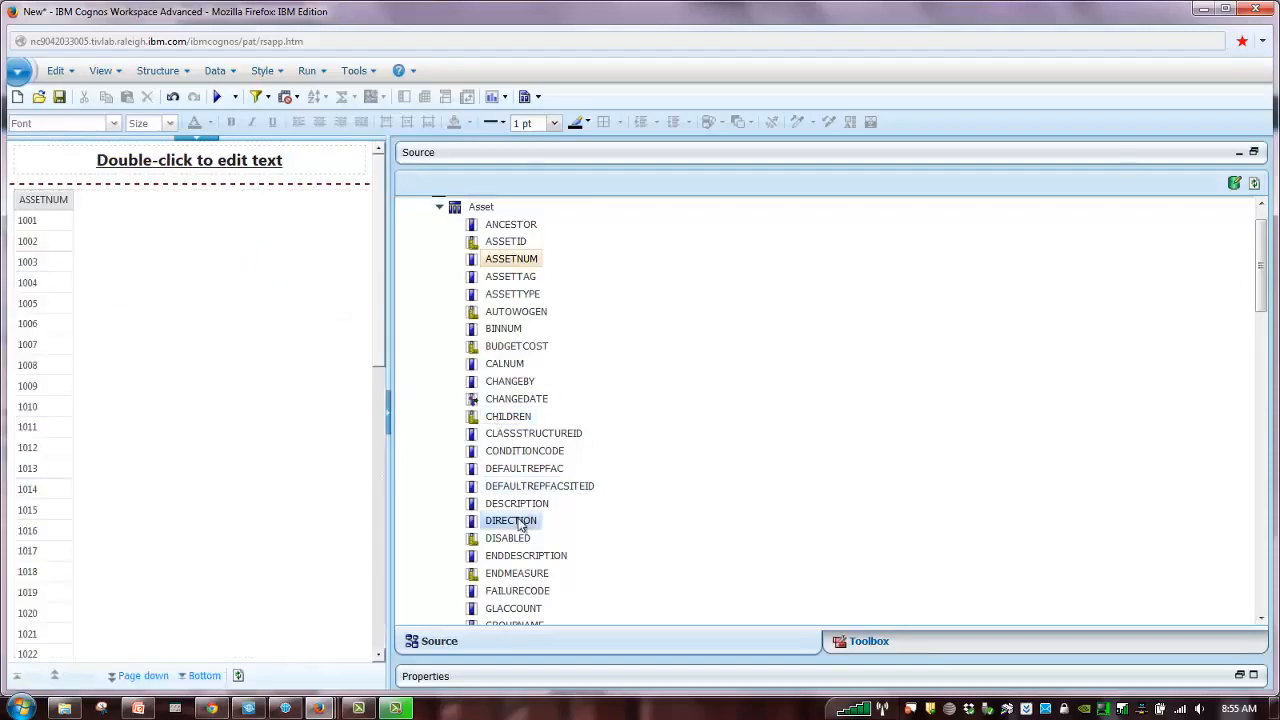
drag(515, 504, 64, 338)
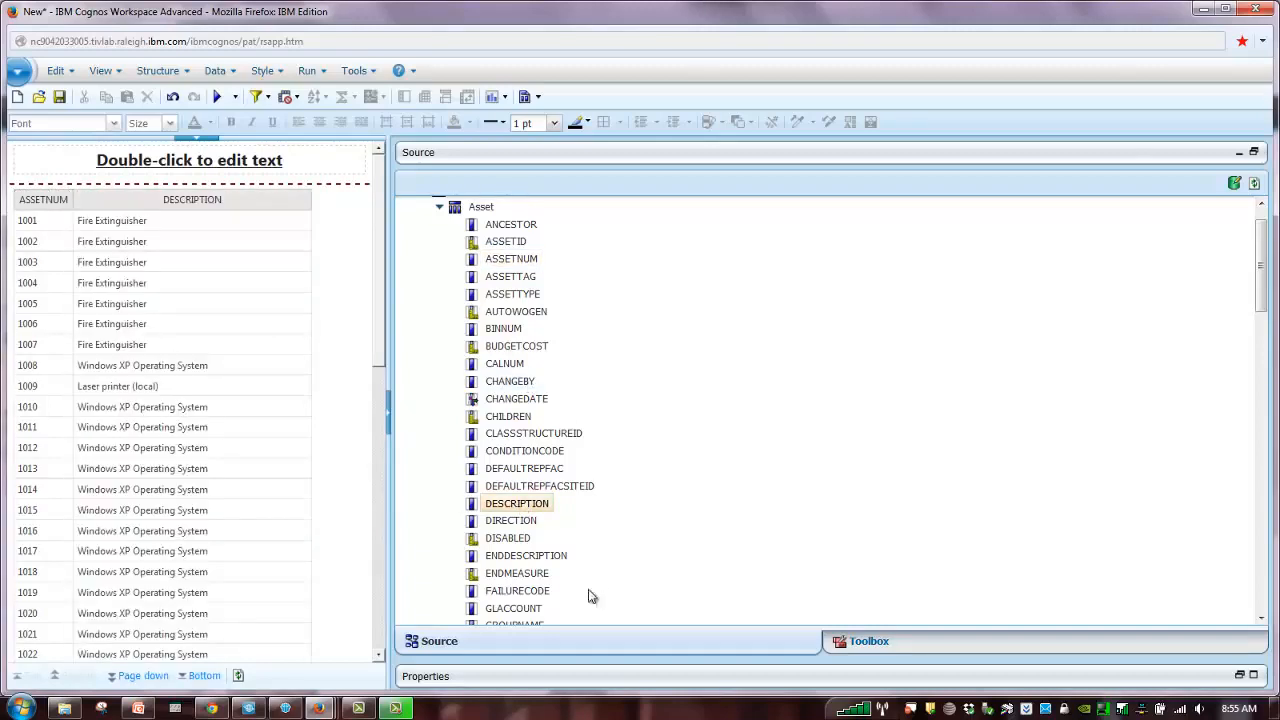
drag(515, 592, 310, 482)
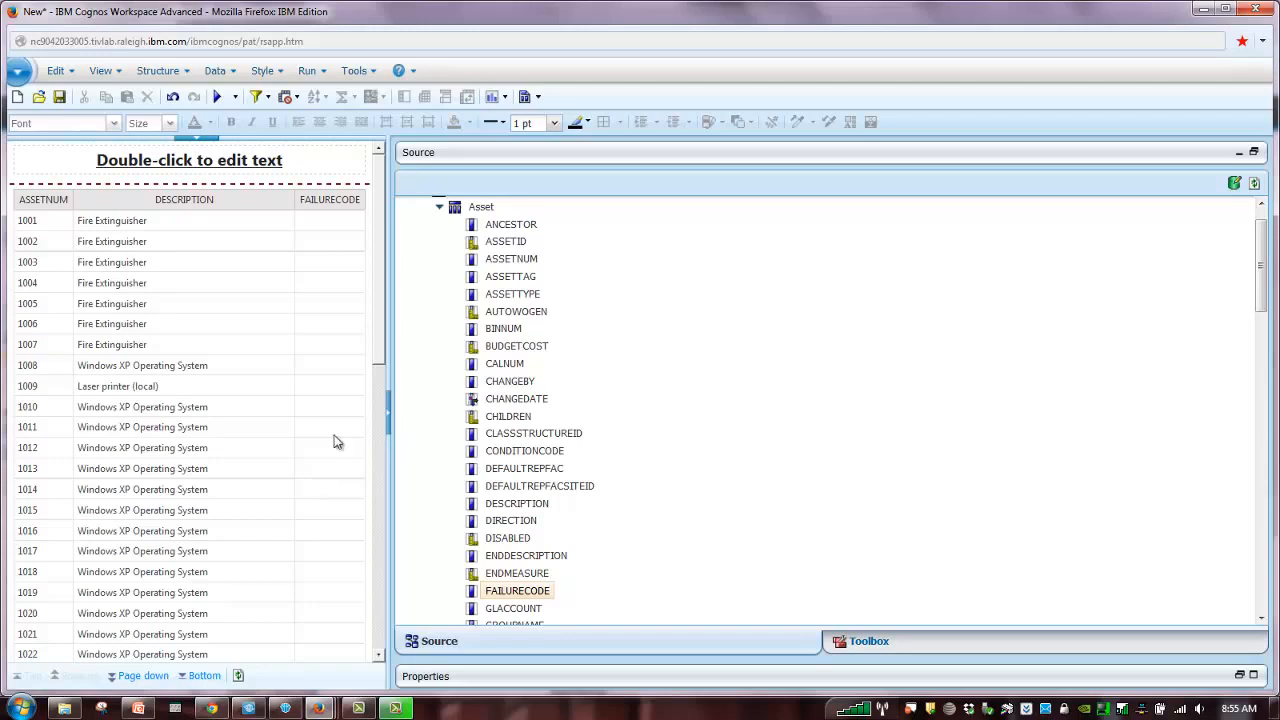
click(438, 207)
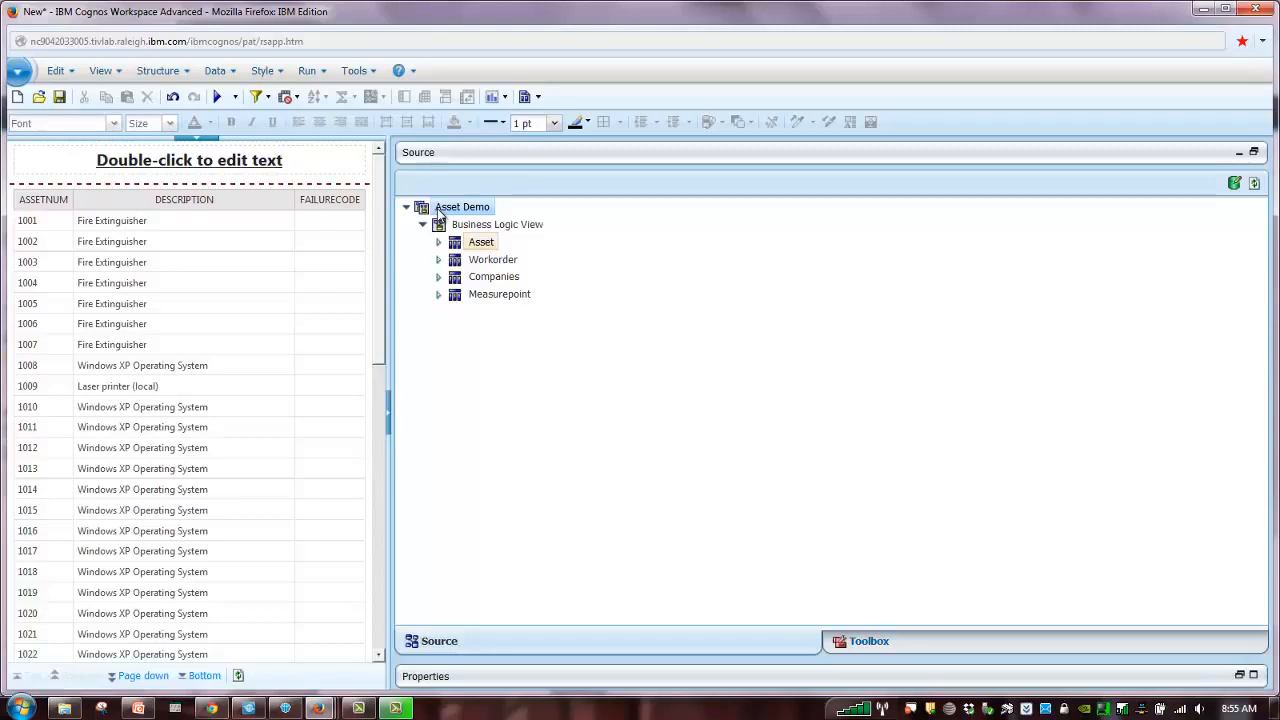
Switch back to Maximo Object Structures and review the relationships selectable for the WORKORDER source object without changing its value
mouse_move(318, 708)
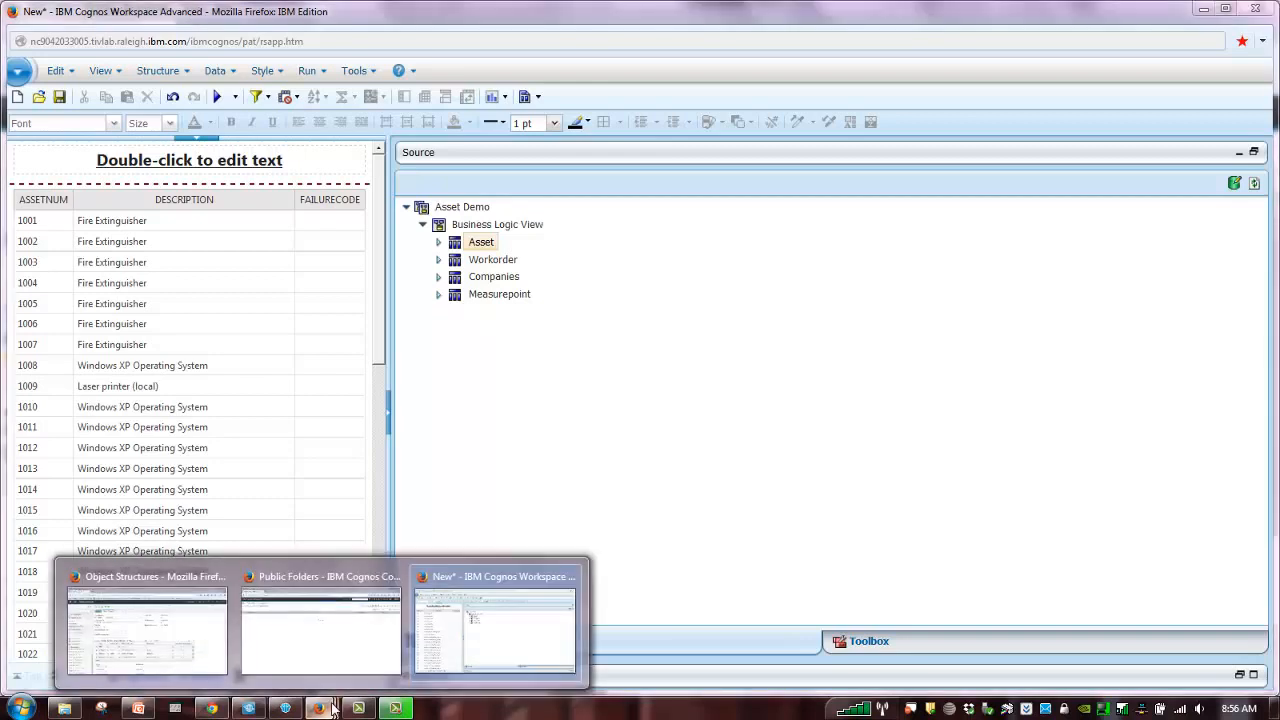
click(190, 635)
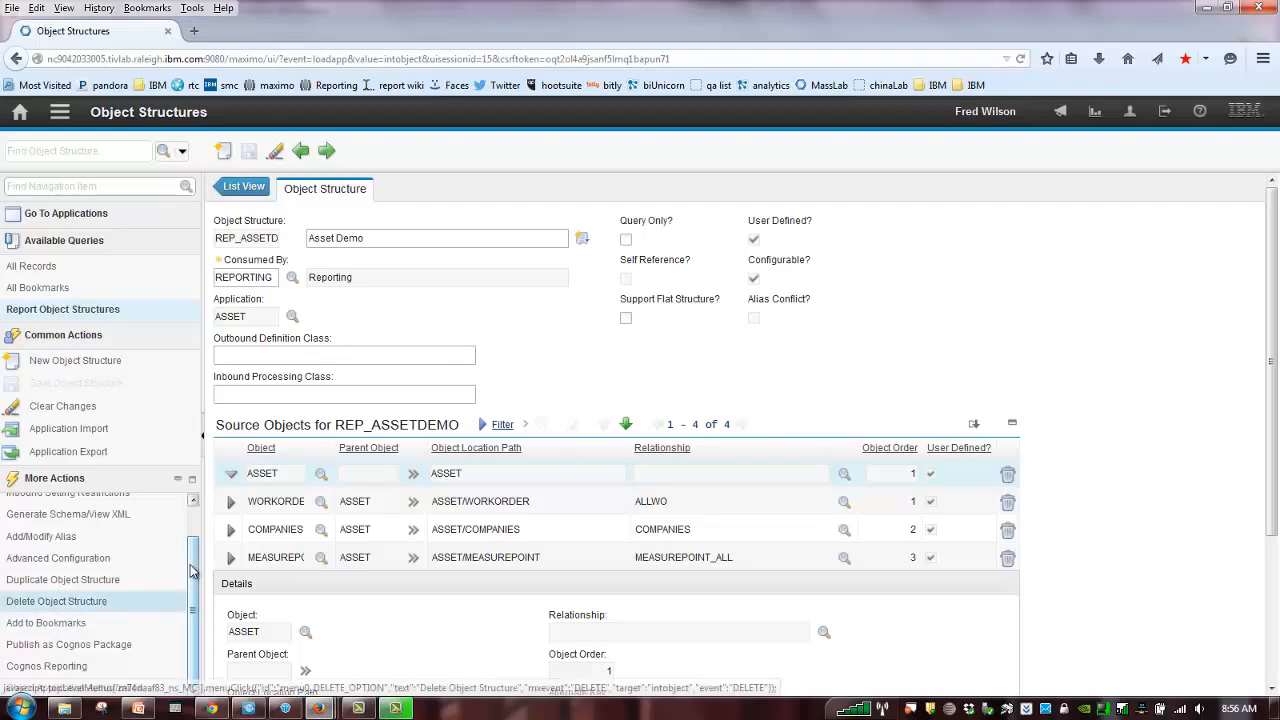
click(231, 502)
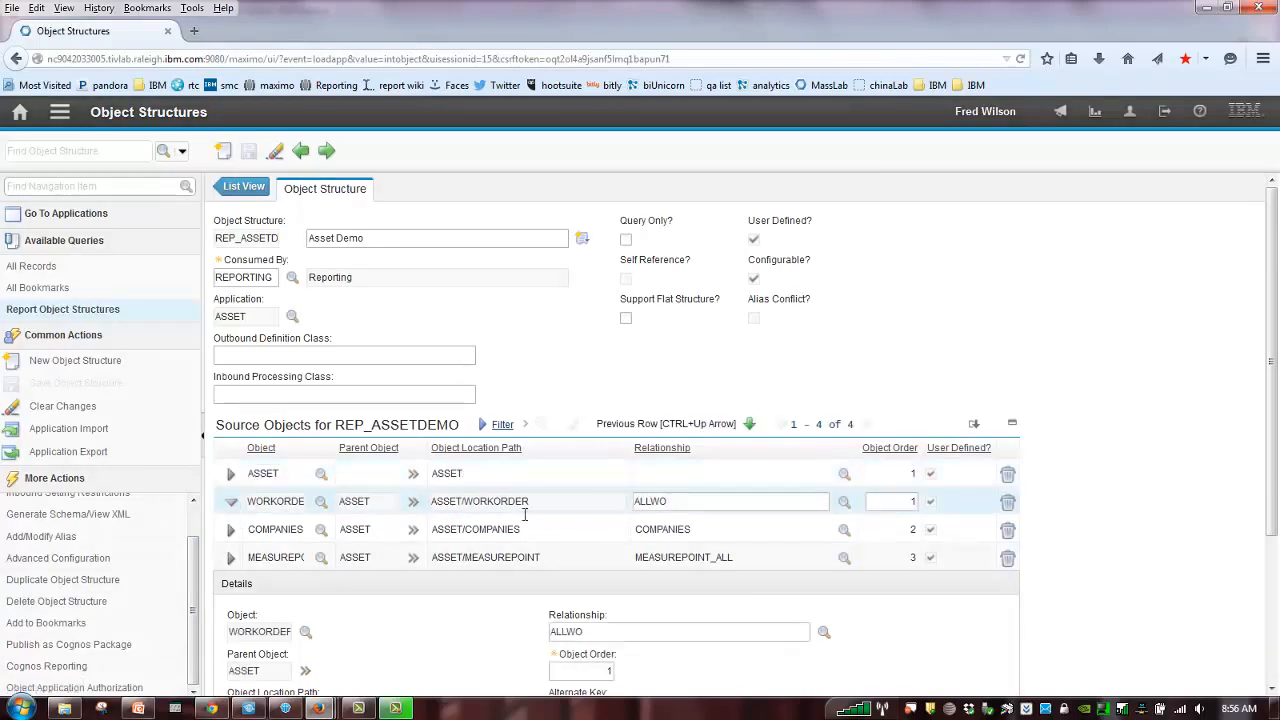
click(823, 634)
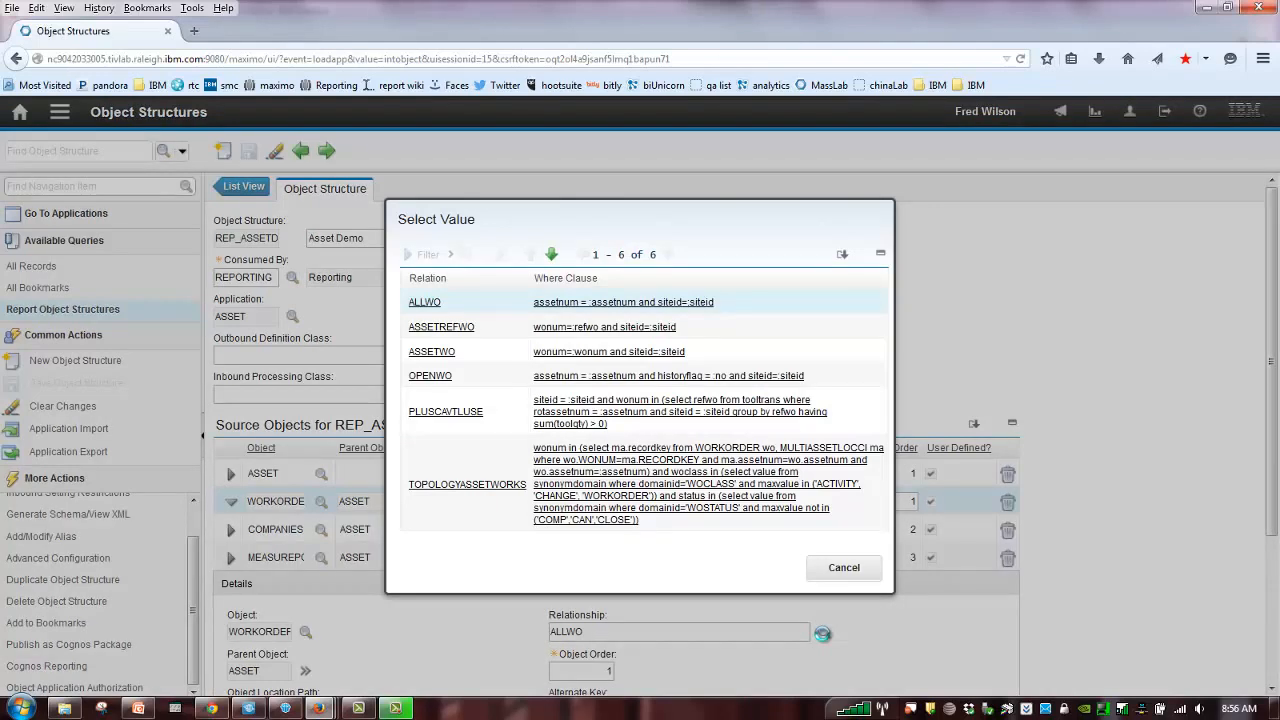
click(844, 568)
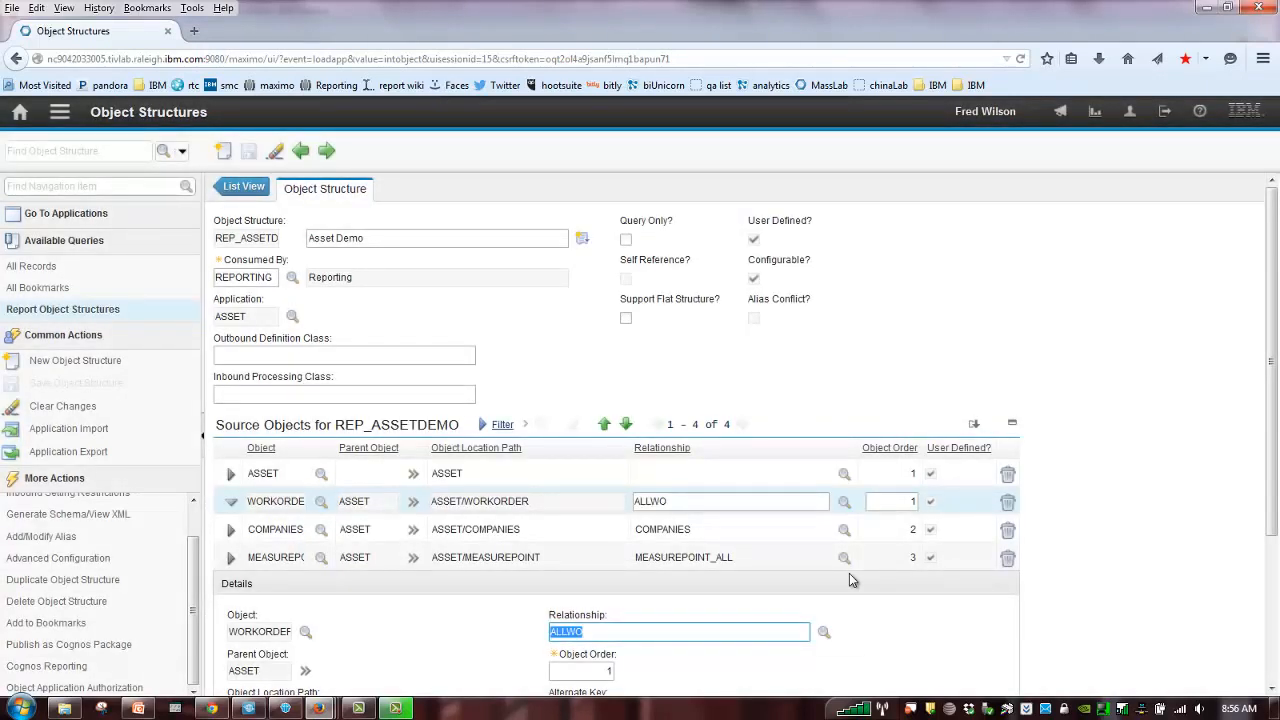
Return to the Start Center and open the End Points application from the Integration module
click(239, 123)
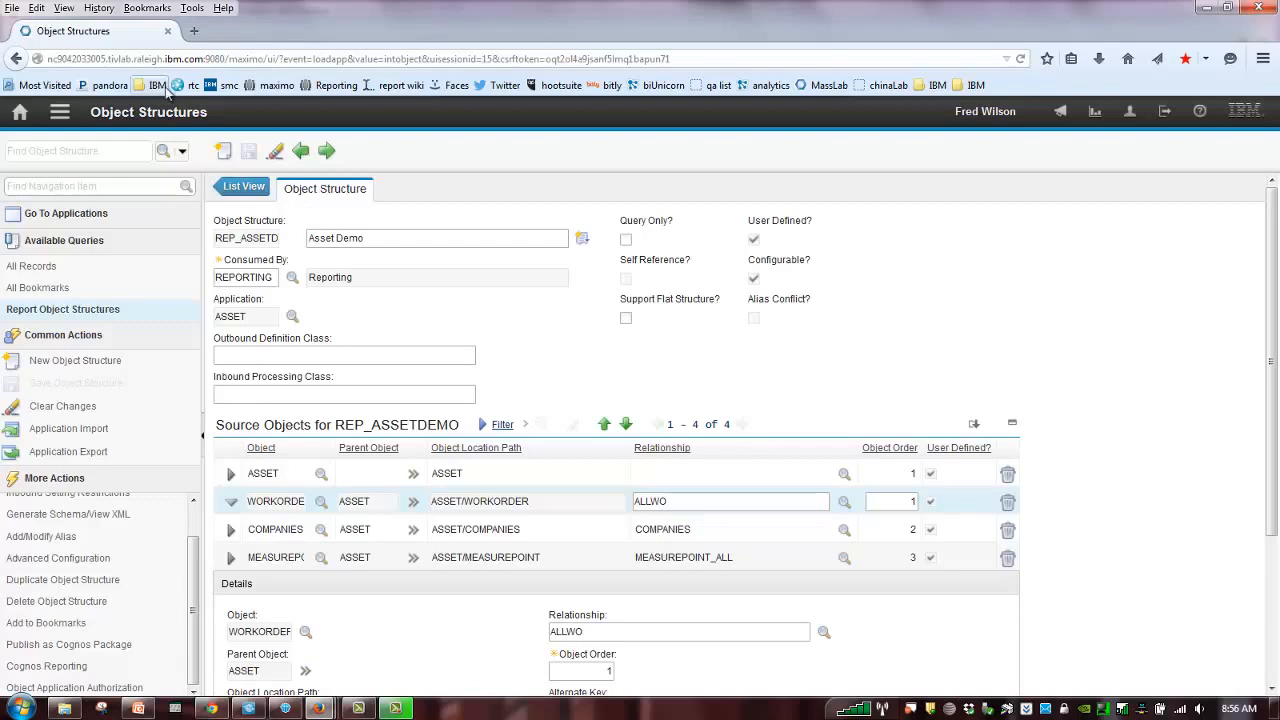
click(20, 112)
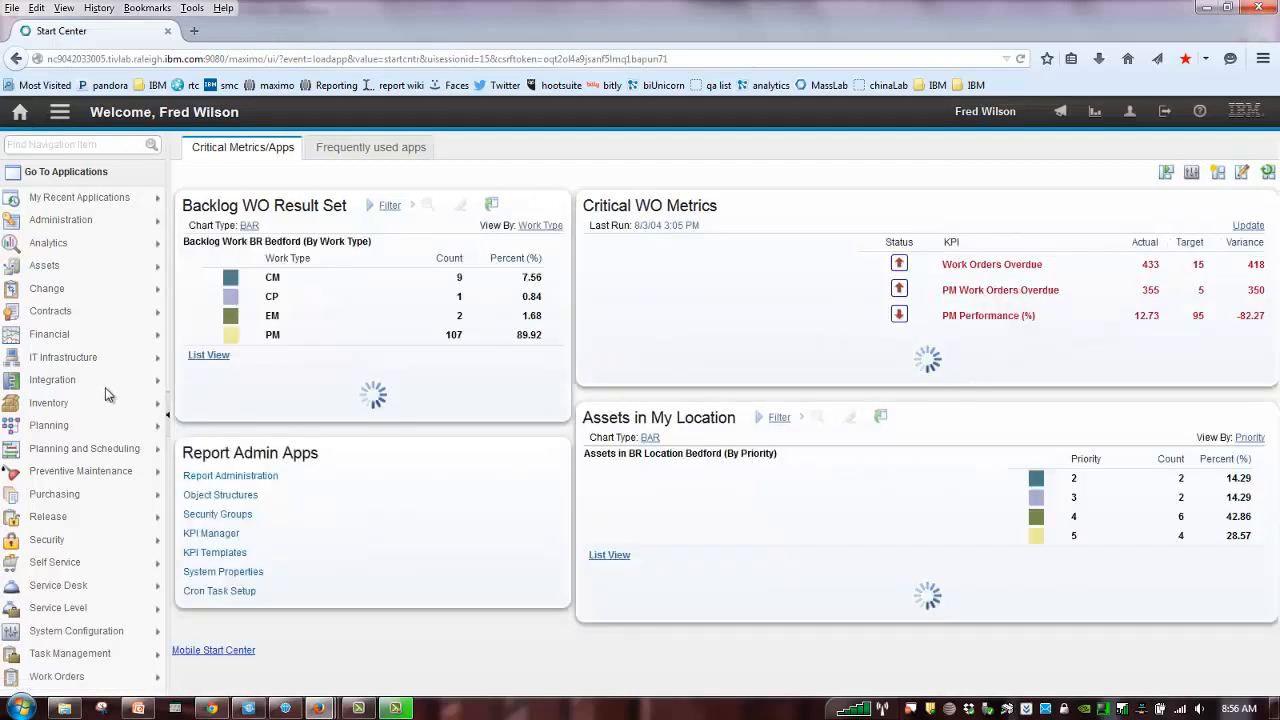
mouse_move(102, 386)
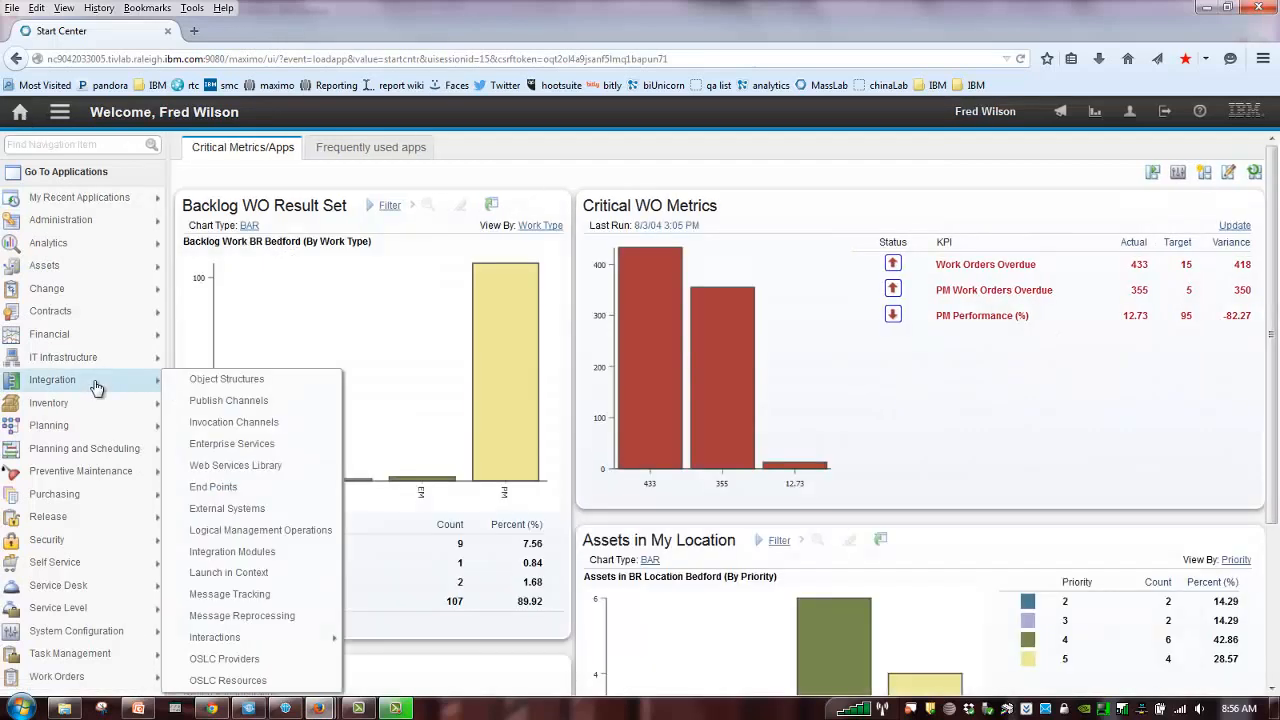
click(215, 488)
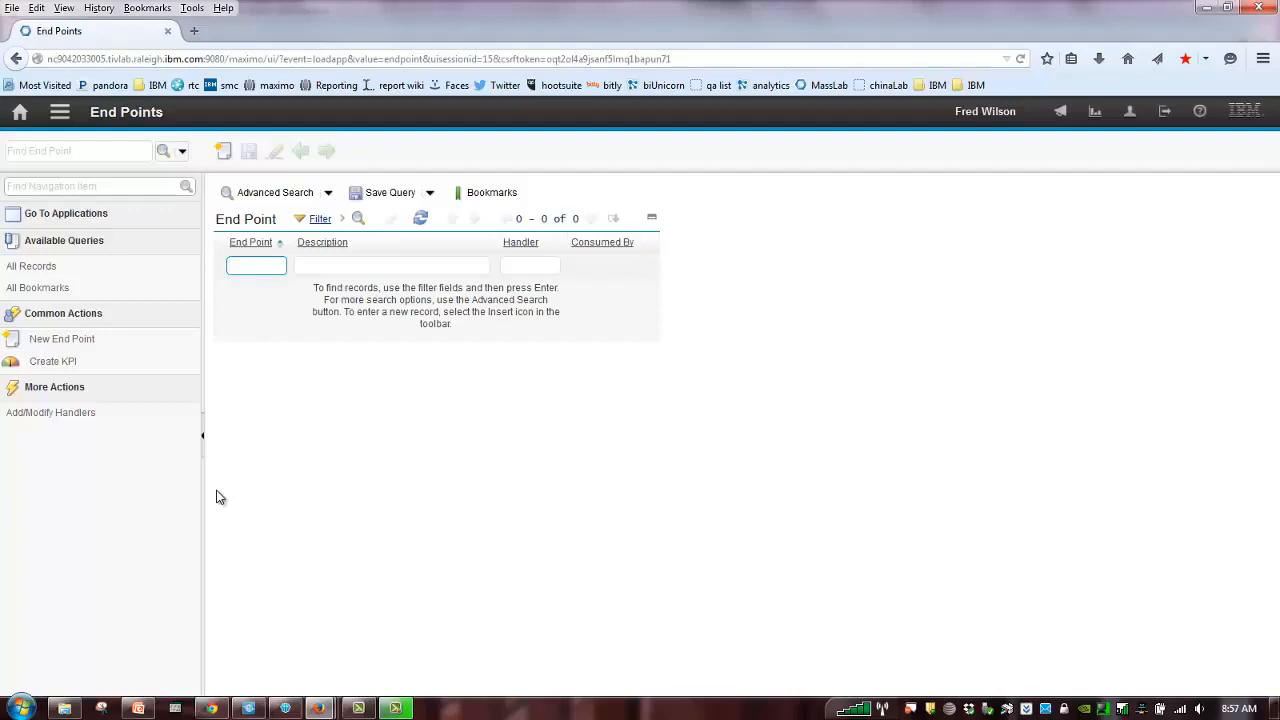
Filter the end points for cognos, open MXCOGNOS and expand the details of its CONTENT_STORE_PACKAGE_LOCATION property
text(cognos)
key(Return)
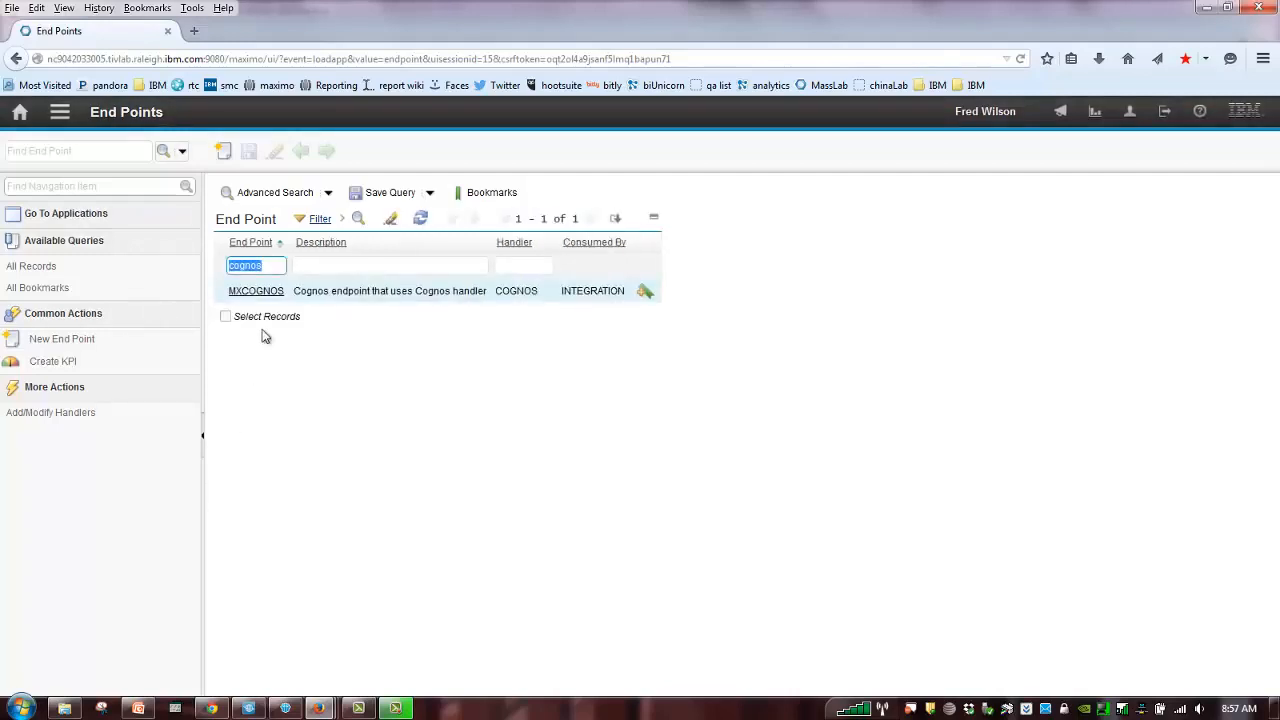
click(262, 291)
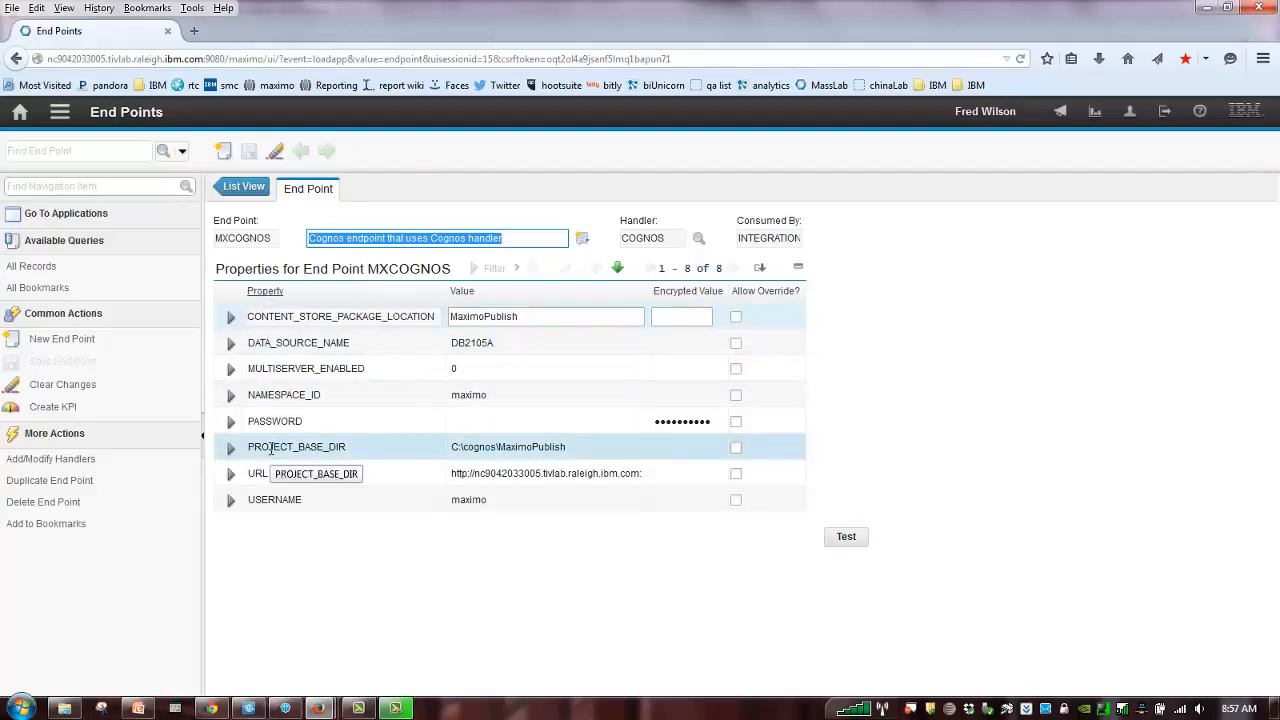
click(229, 317)
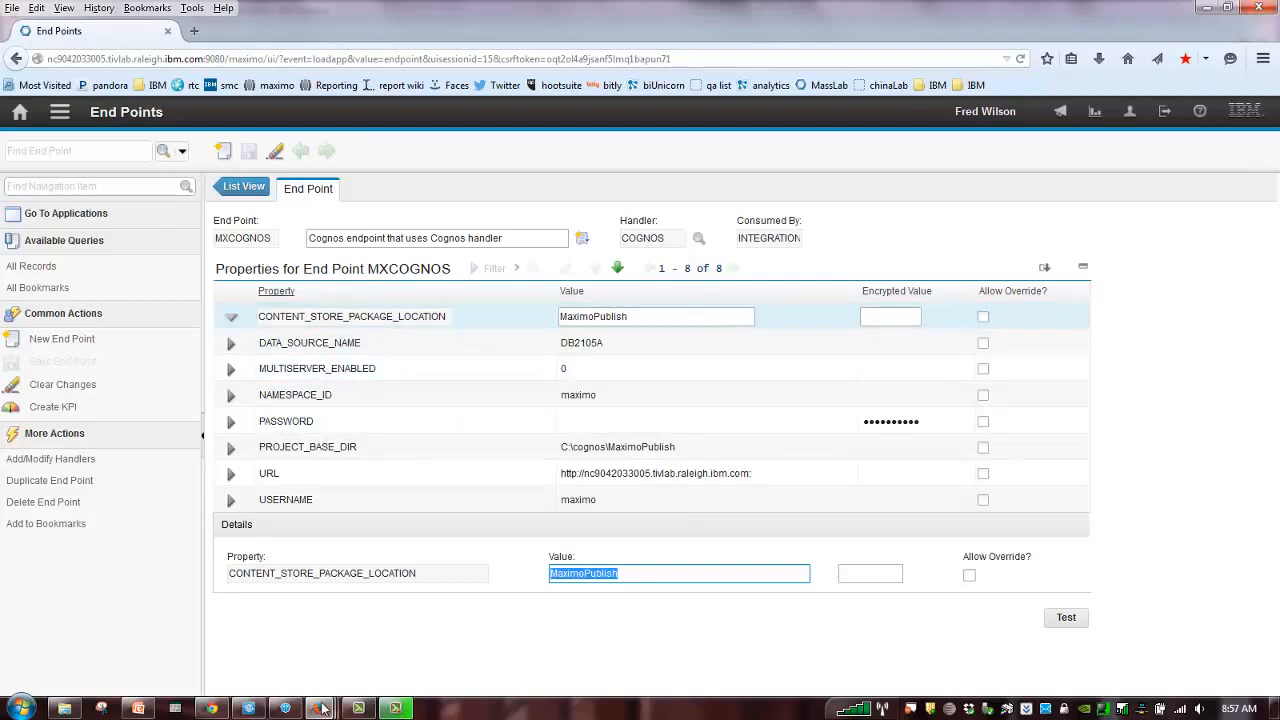
Switch to IBM Cognos Connection and view the packages in the MaximoPublish folder under Public Folders
click(434, 636)
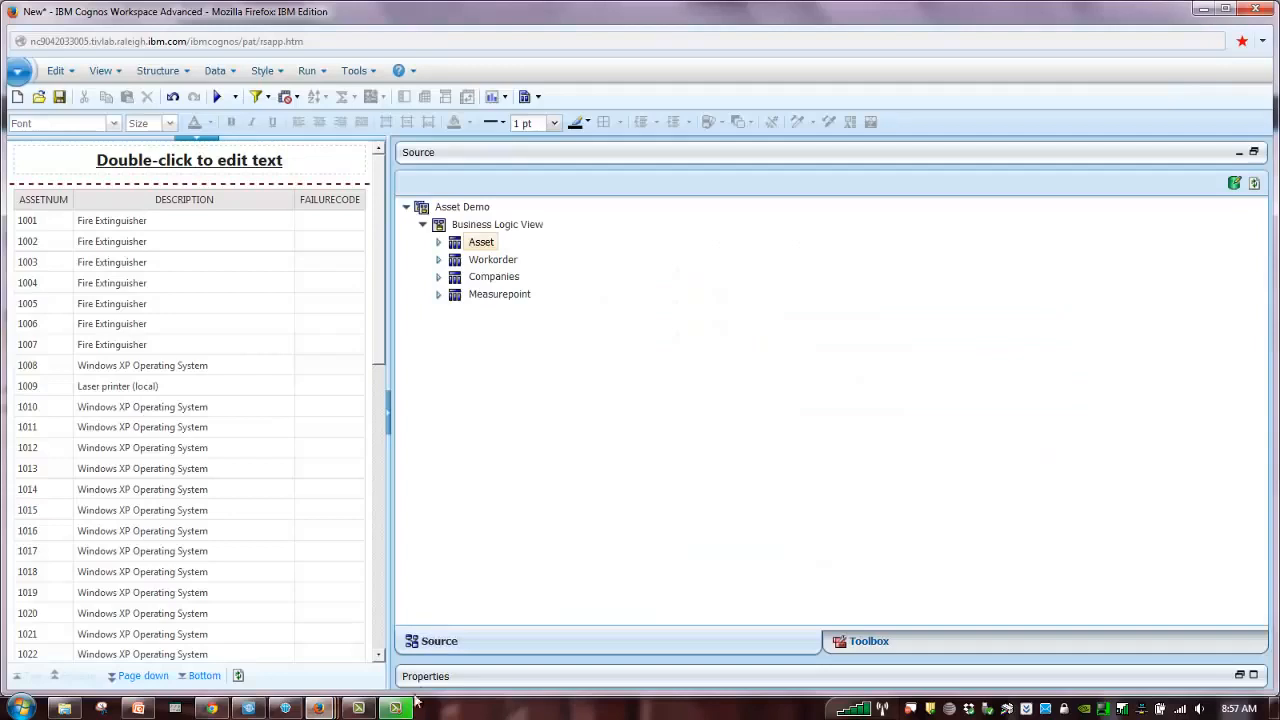
mouse_move(318, 707)
click(331, 647)
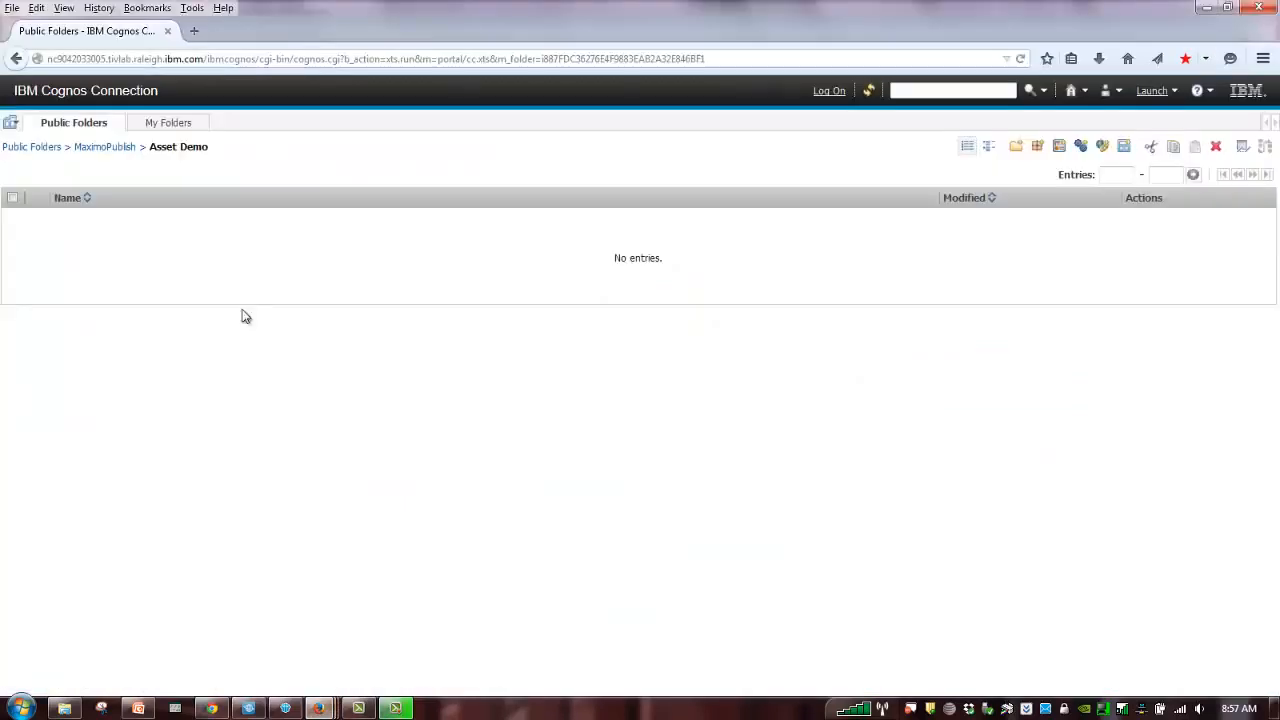
click(57, 150)
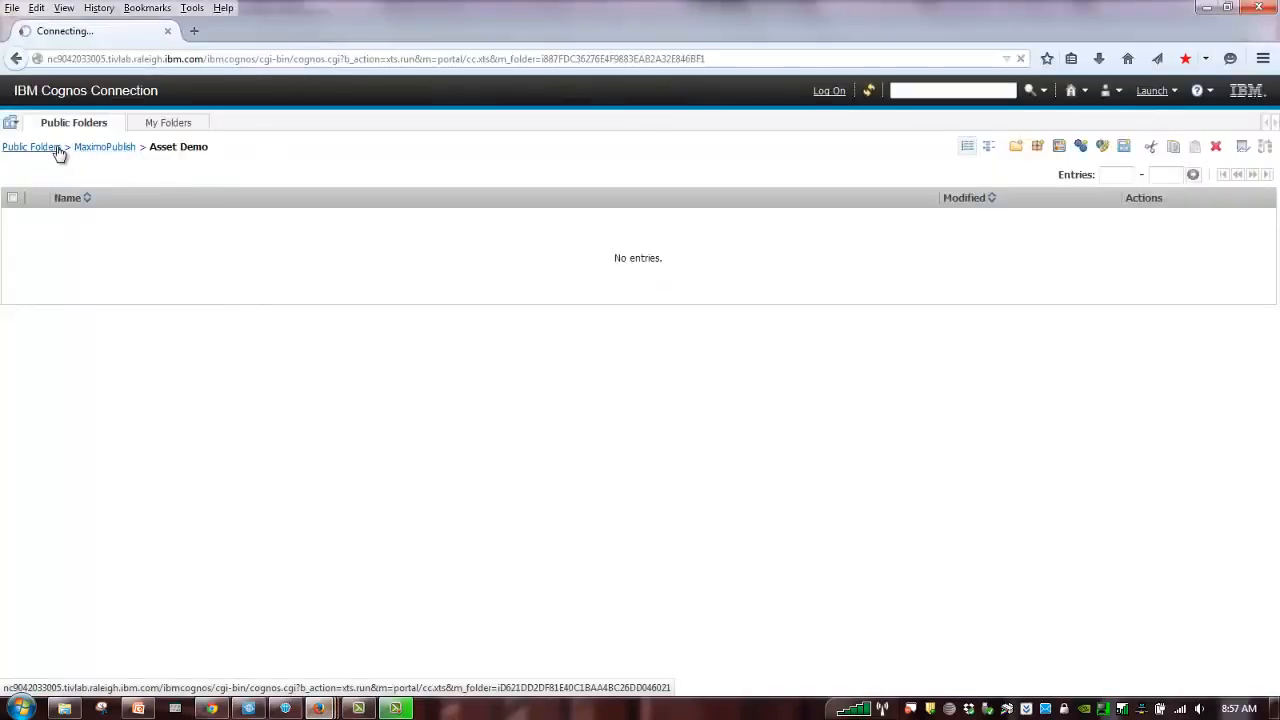
click(86, 222)
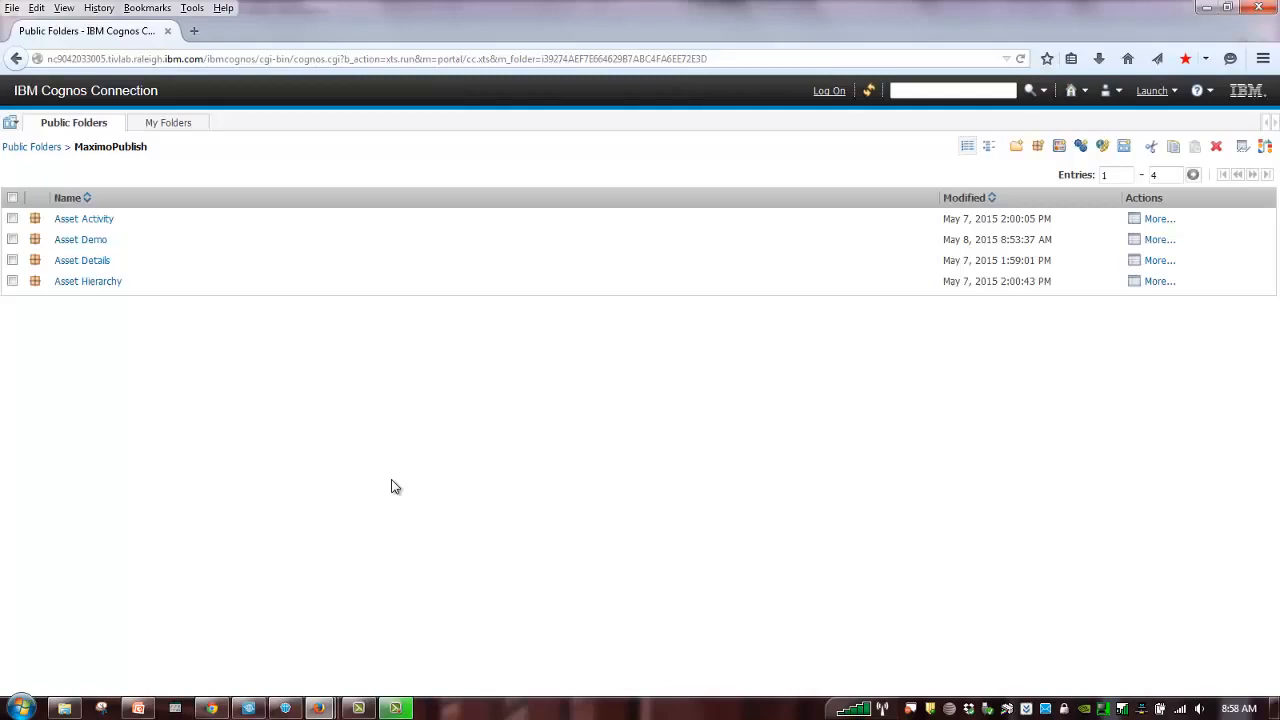
Switch to Chrome, search Google for "maximo 76 cognos guide" and open the Maximo 7.6 Cognos BI Server Integration Installation page
click(212, 708)
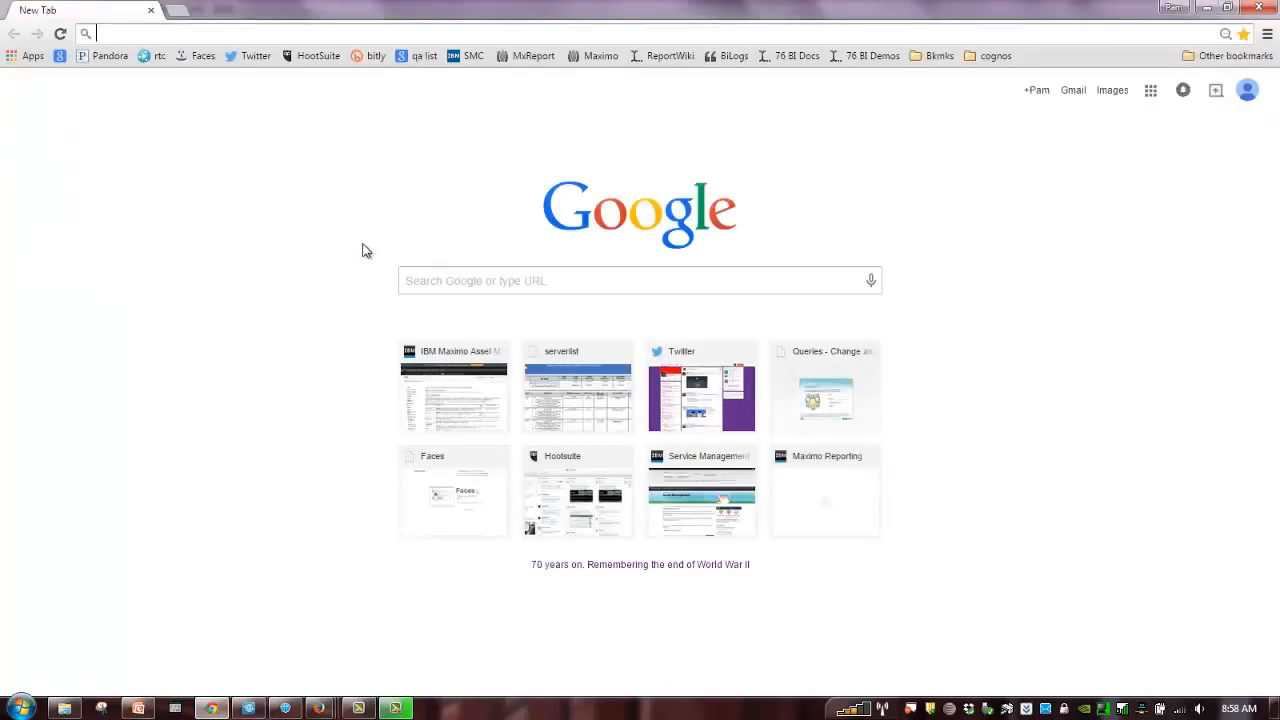
click(492, 283)
text(maximo )
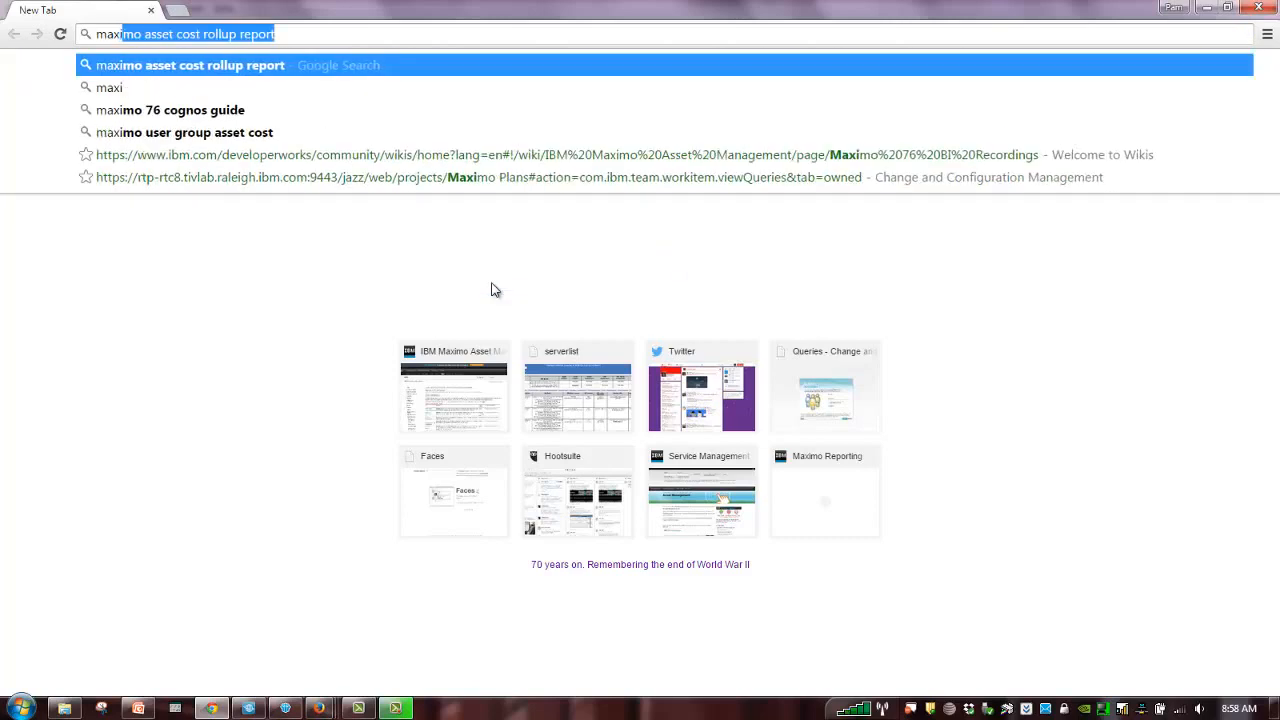
text(76 cog)
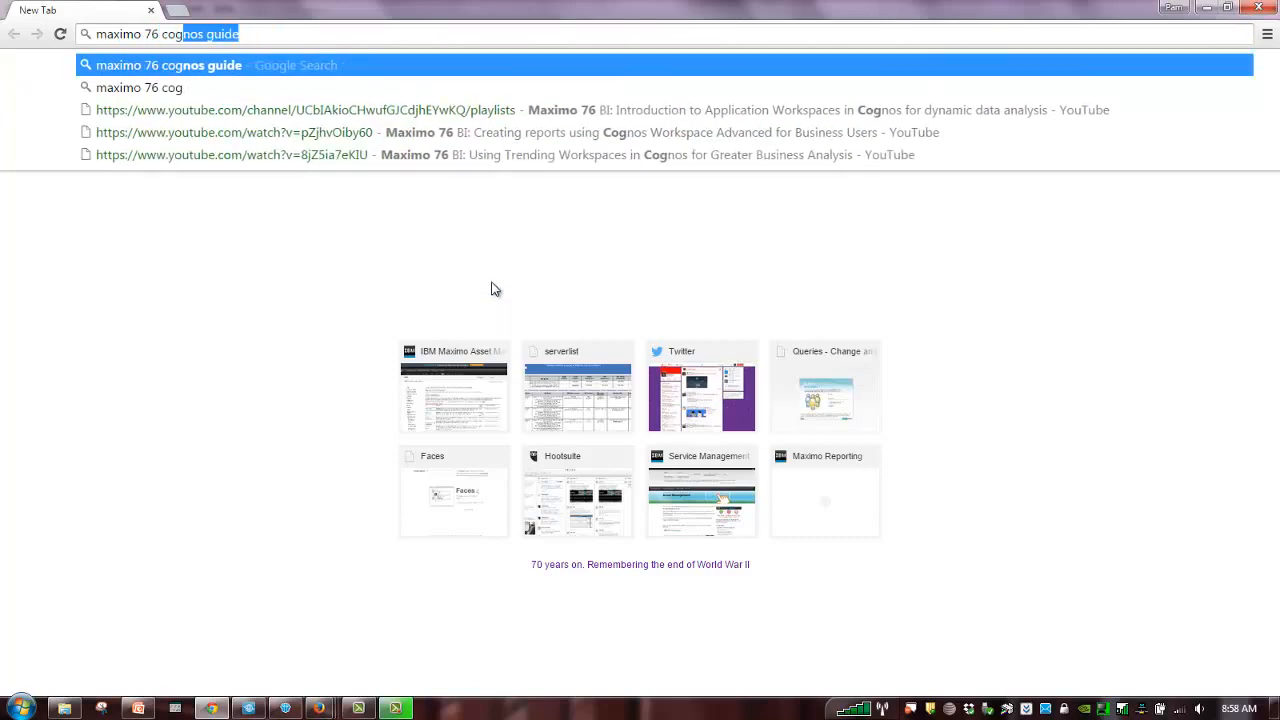
text(nos guid)
key(Return)
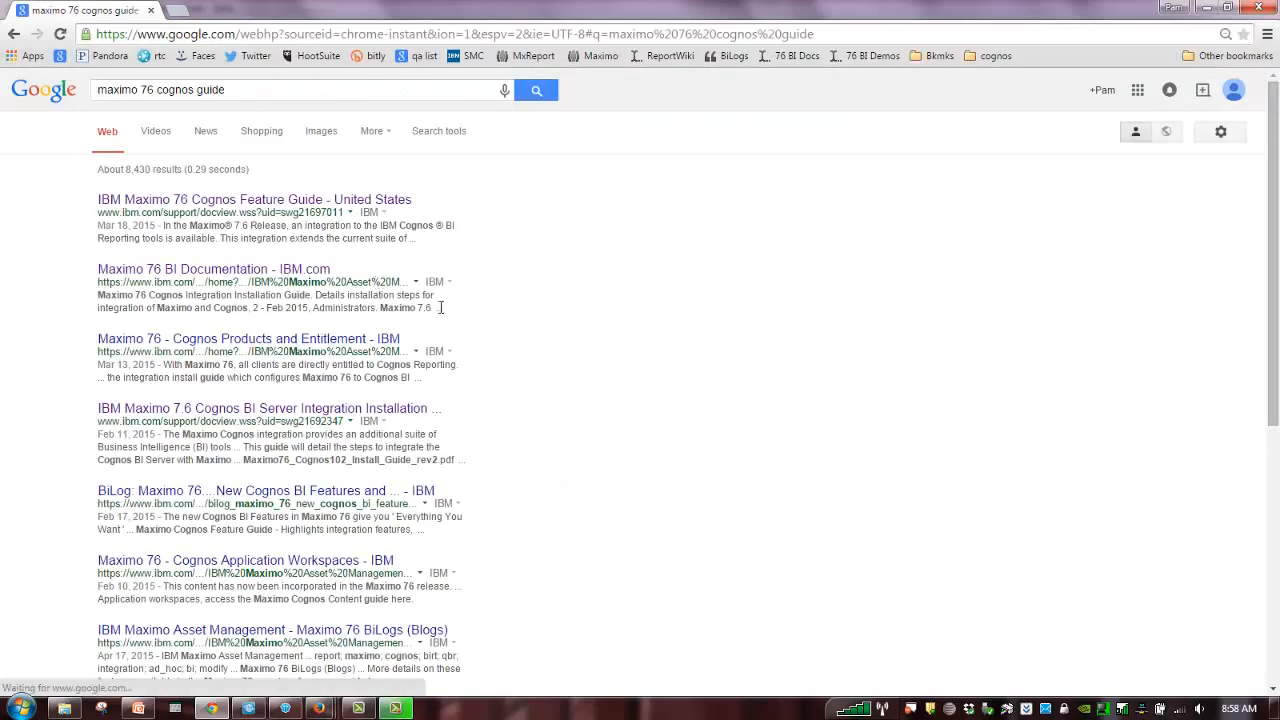
click(393, 416)
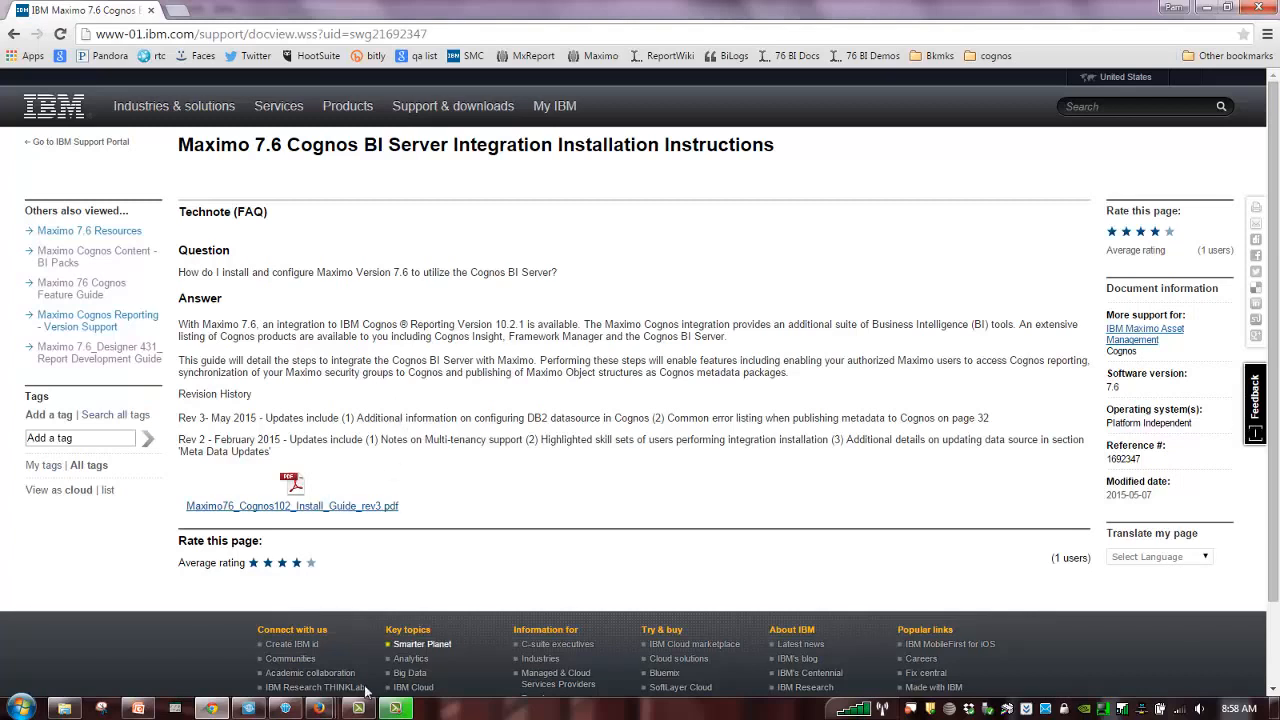
Switch back to the Maximo End Points window and open the Object Structures application from the recently used applications
mouse_move(318, 708)
click(168, 649)
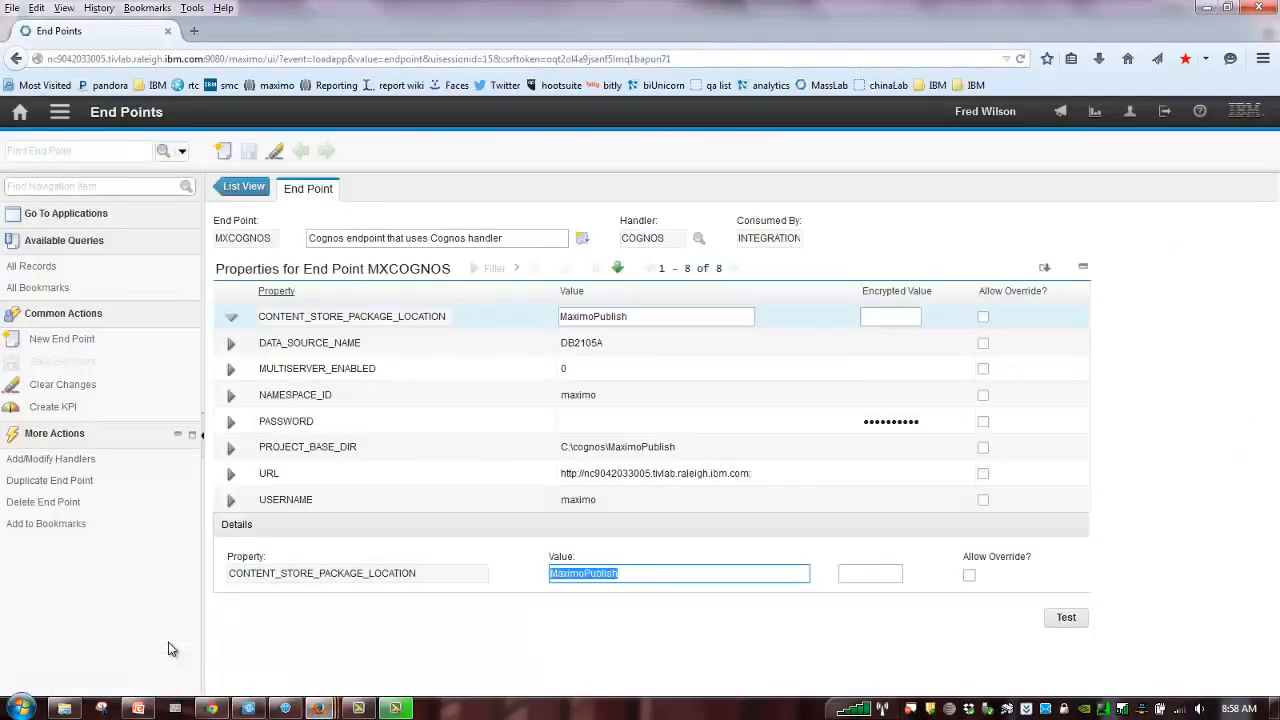
click(59, 112)
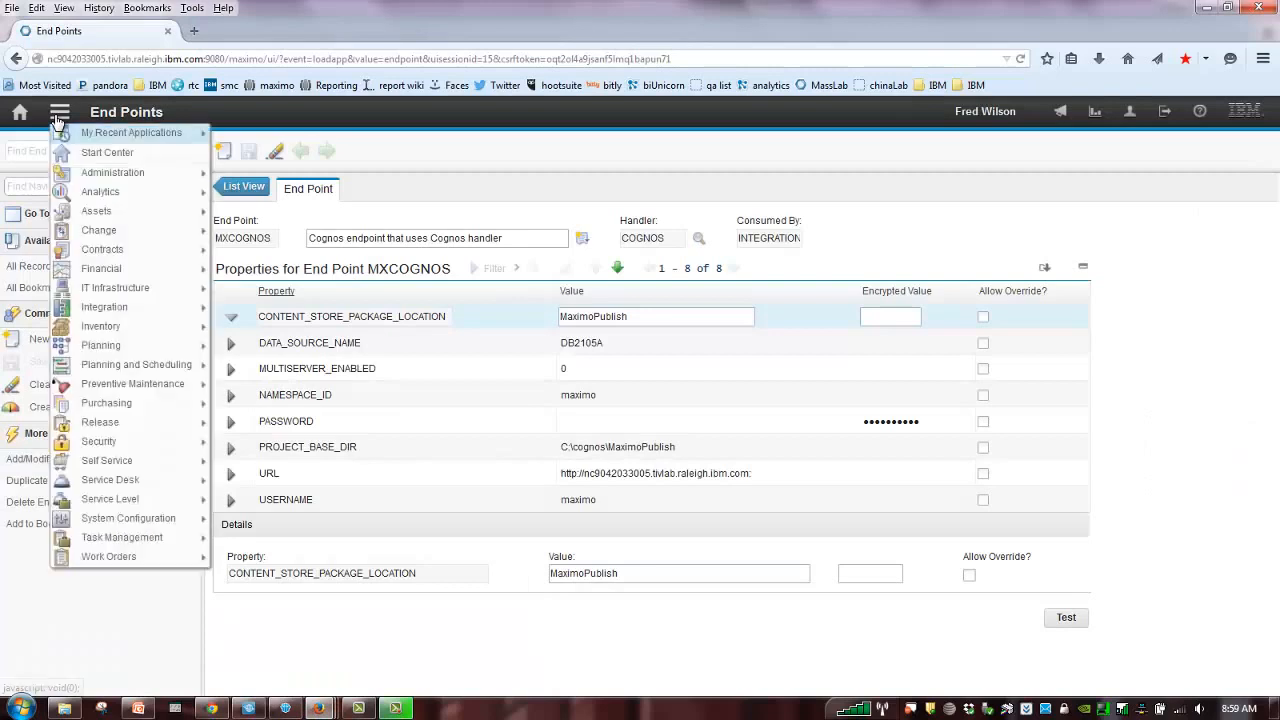
mouse_move(180, 133)
click(248, 149)
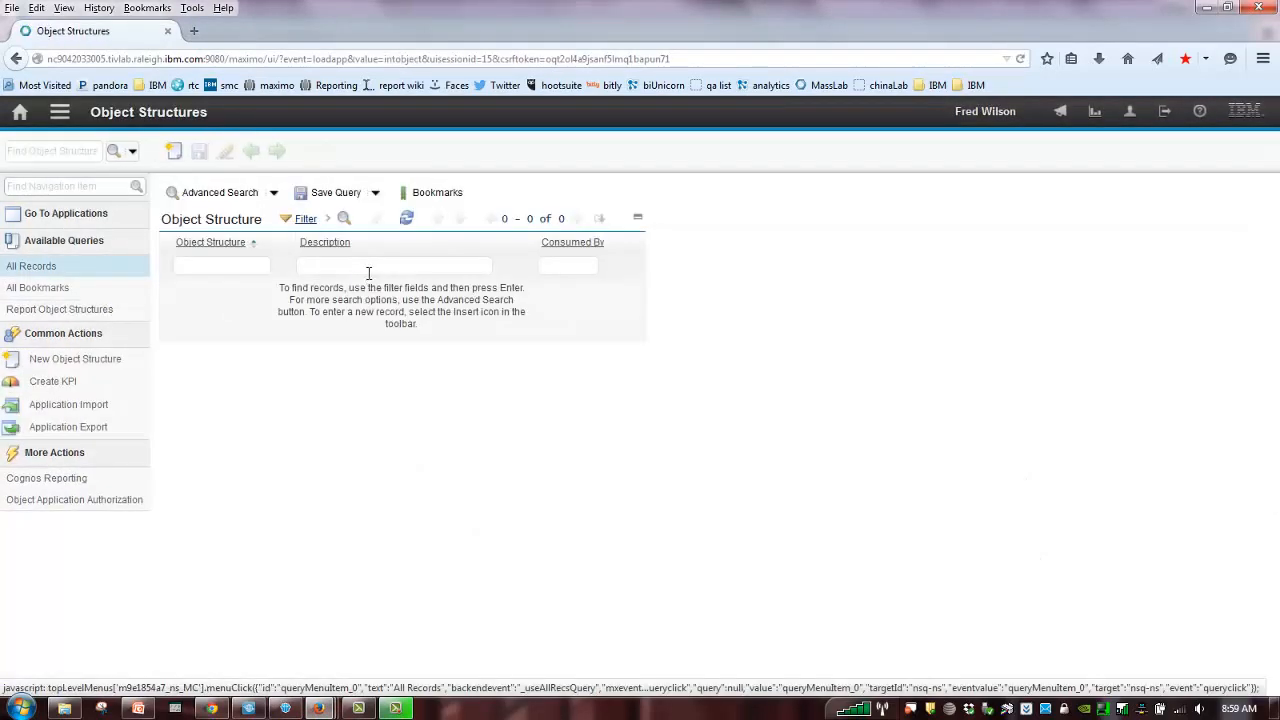
Filter the object structures by the description demo, open REP_ASSETDEMO and review the Cognos actions offered for it
click(368, 266)
text(demo)
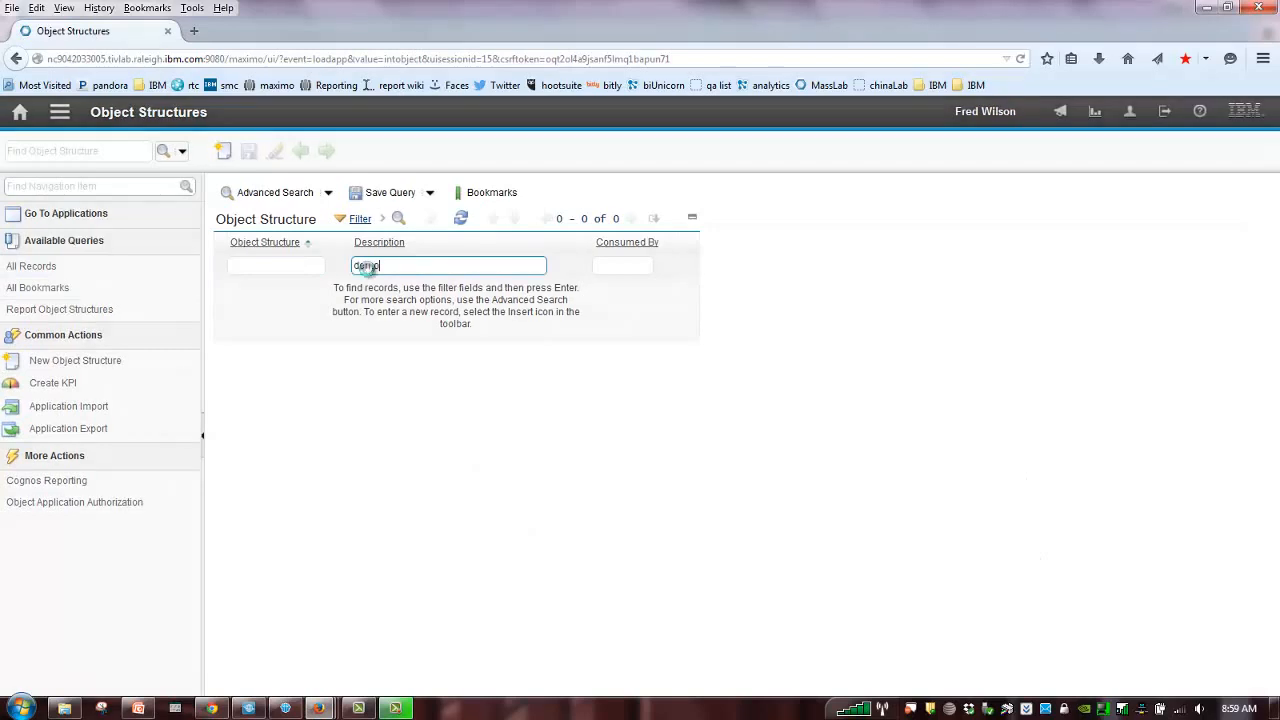
key(Return)
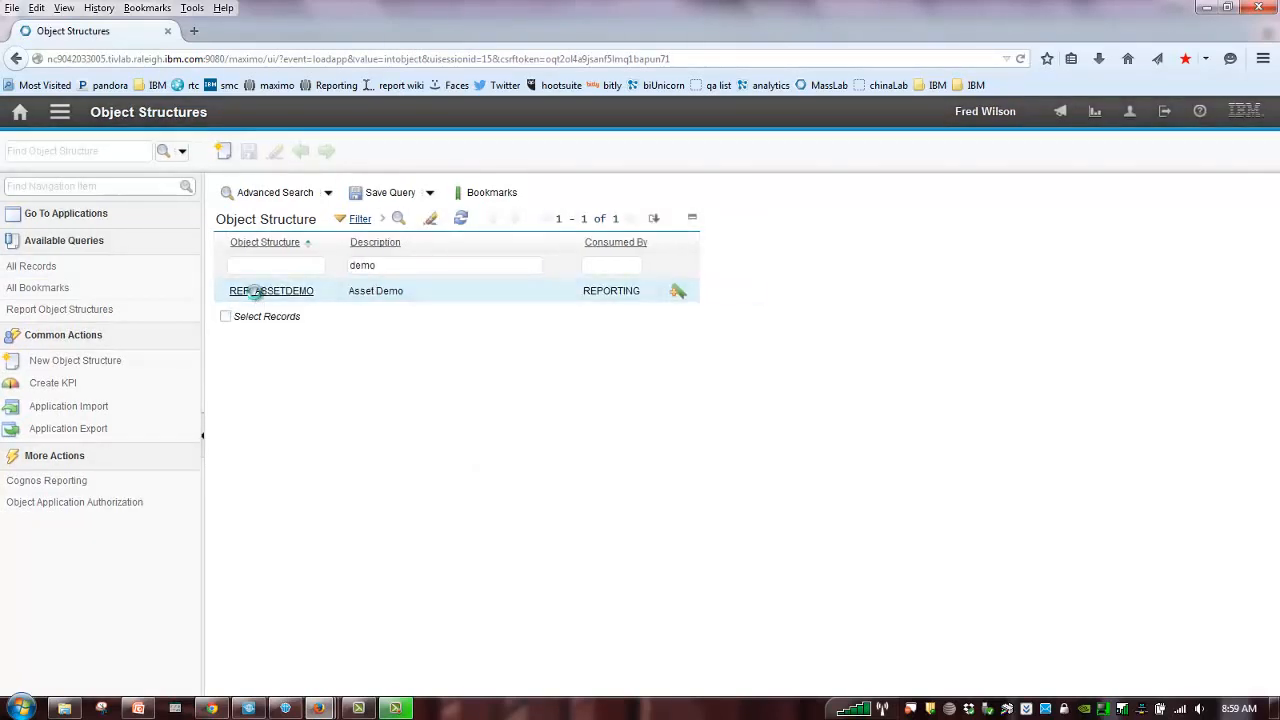
click(255, 290)
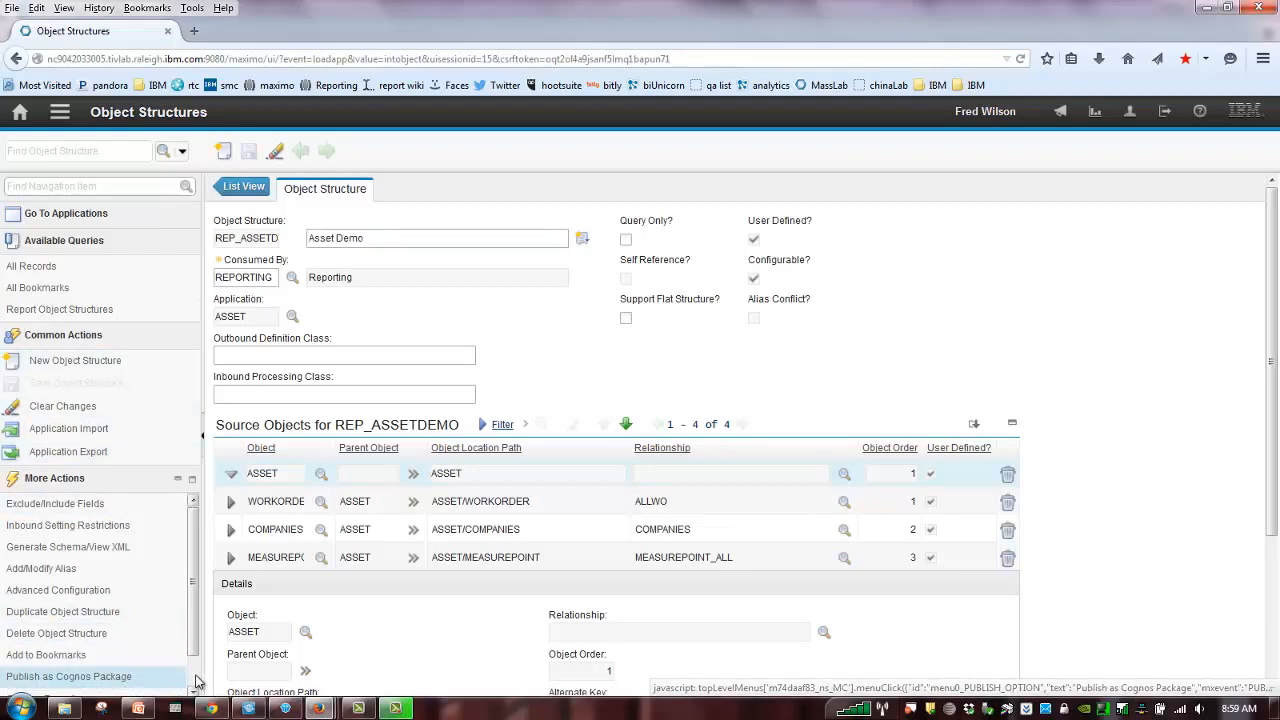
scroll(150, 678, down, 1)
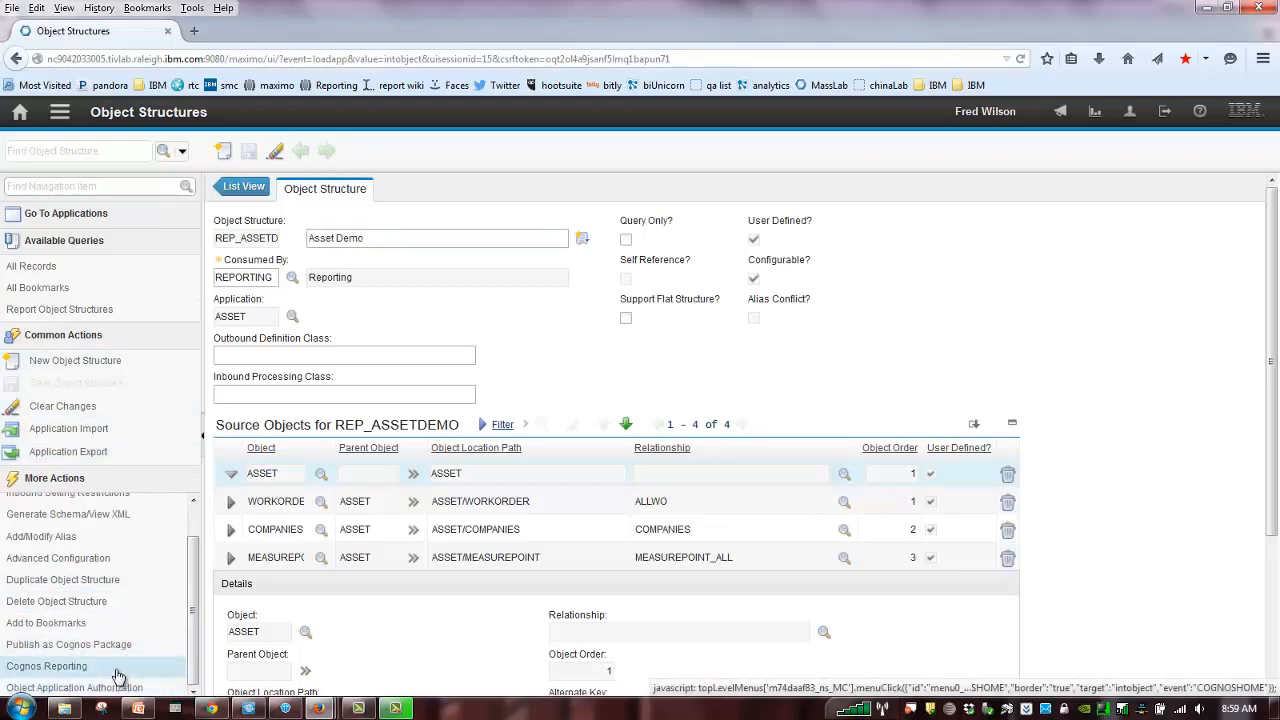
Reopen the MaximoPublish public folder in Cognos Connection and switch to the Asset Demo list report in Cognos Workspace Advanced
mouse_move(318, 708)
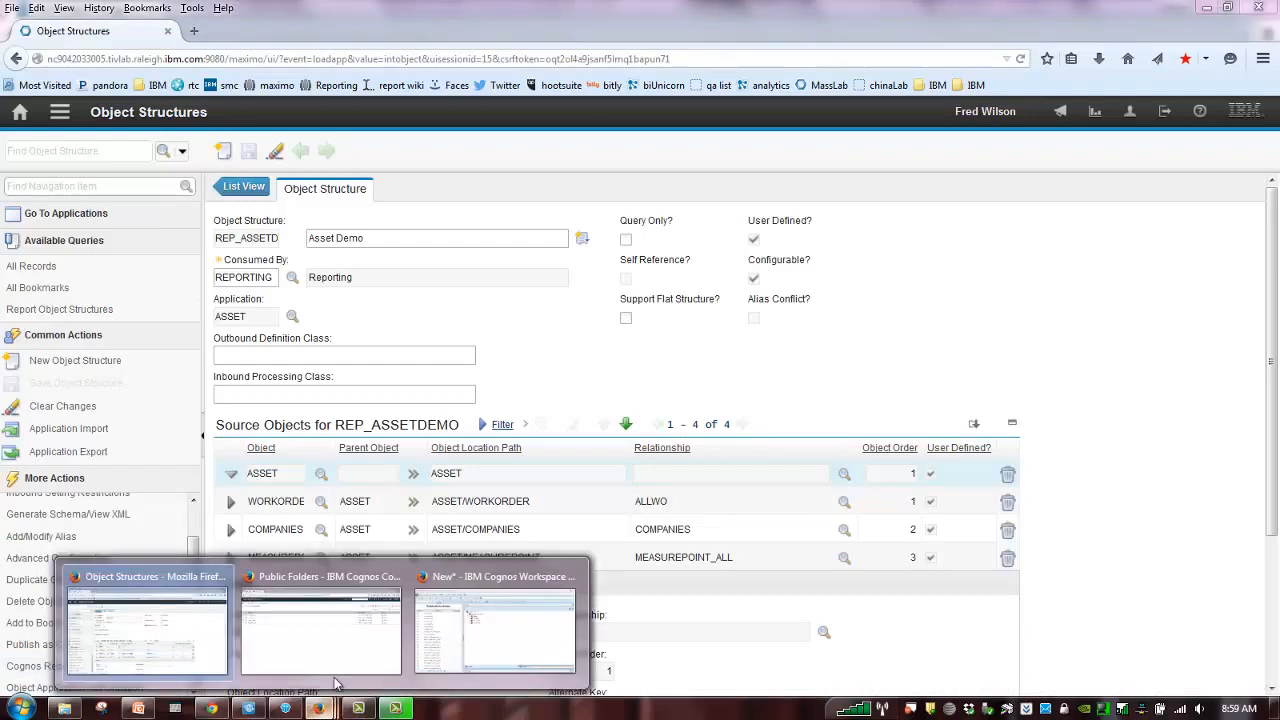
click(333, 661)
click(50, 148)
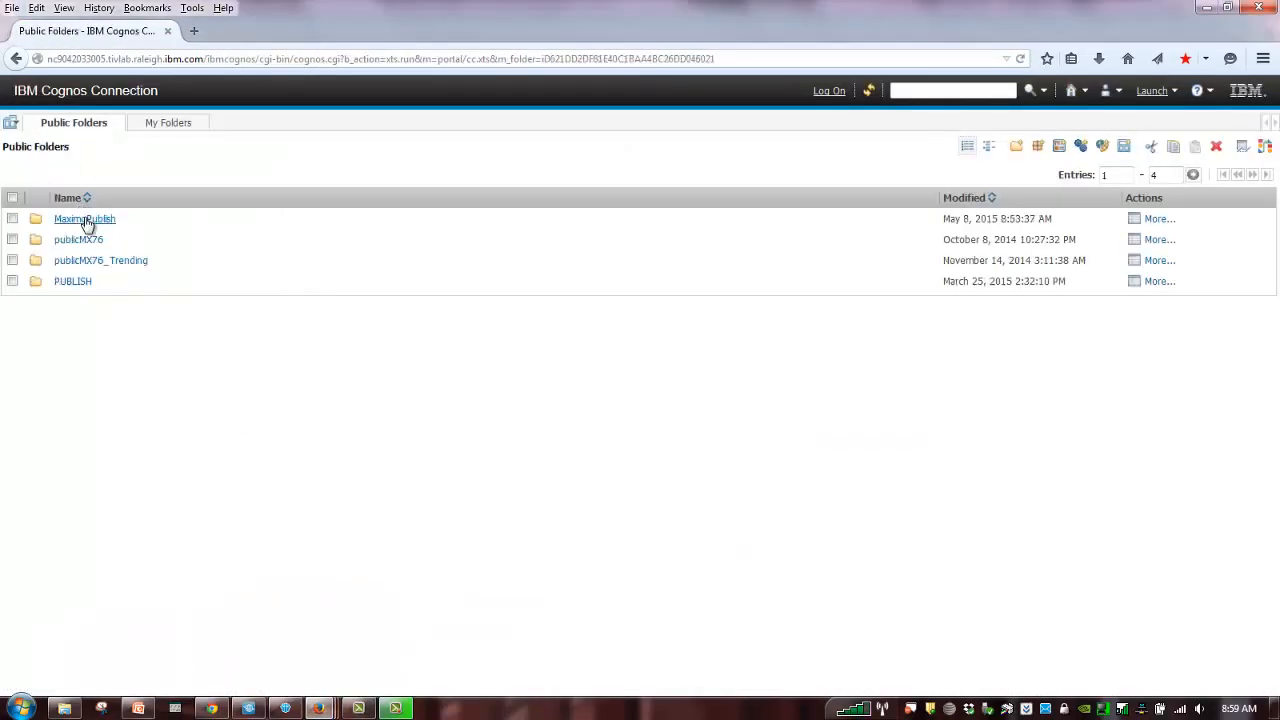
click(86, 220)
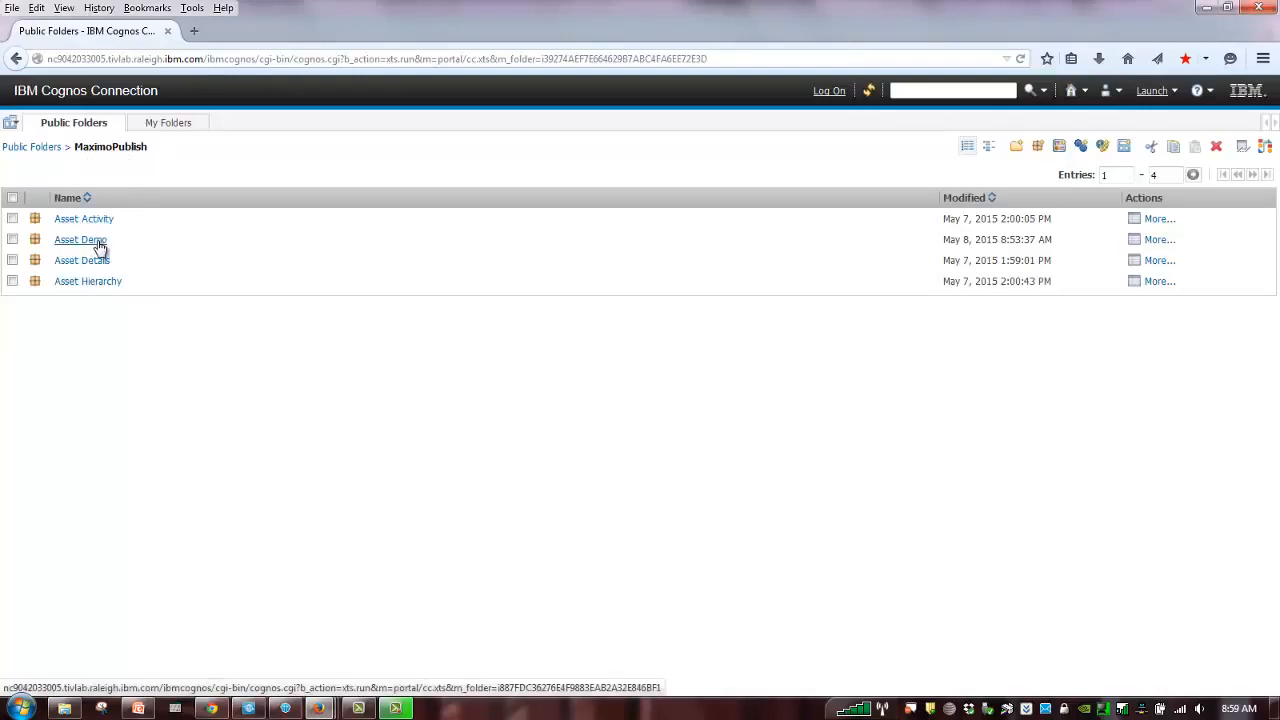
mouse_move(318, 708)
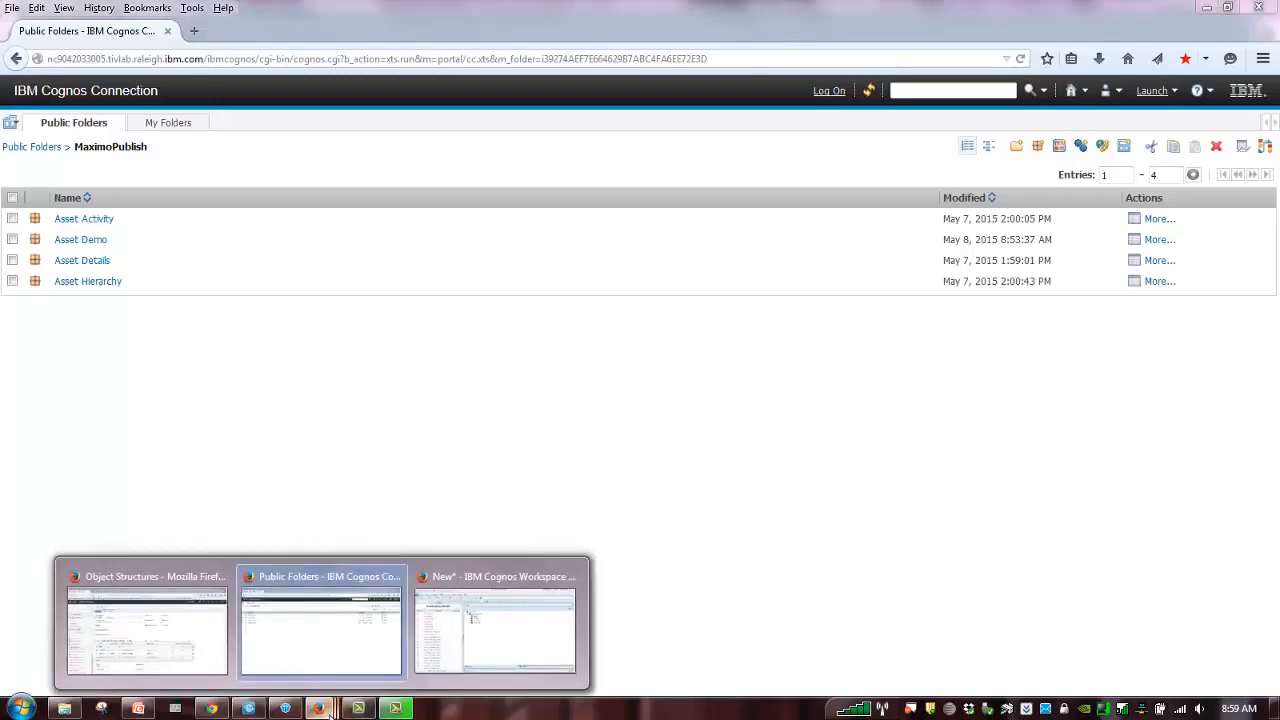
click(452, 658)
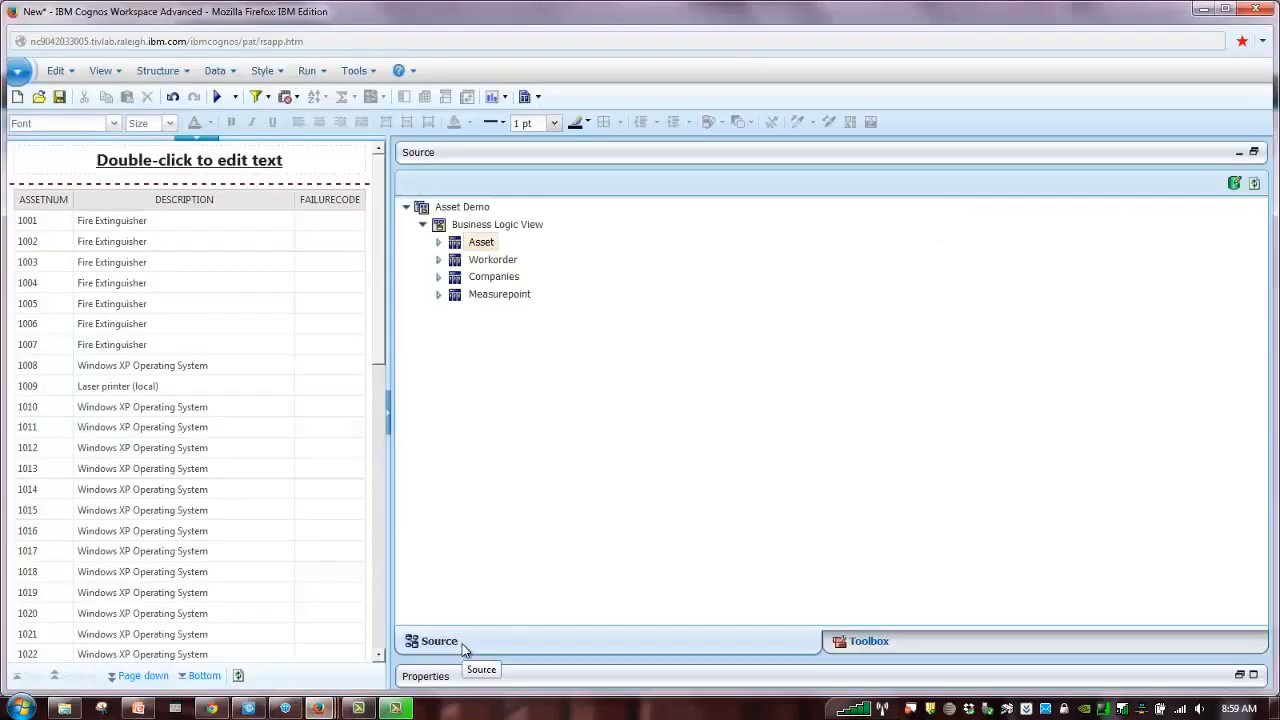